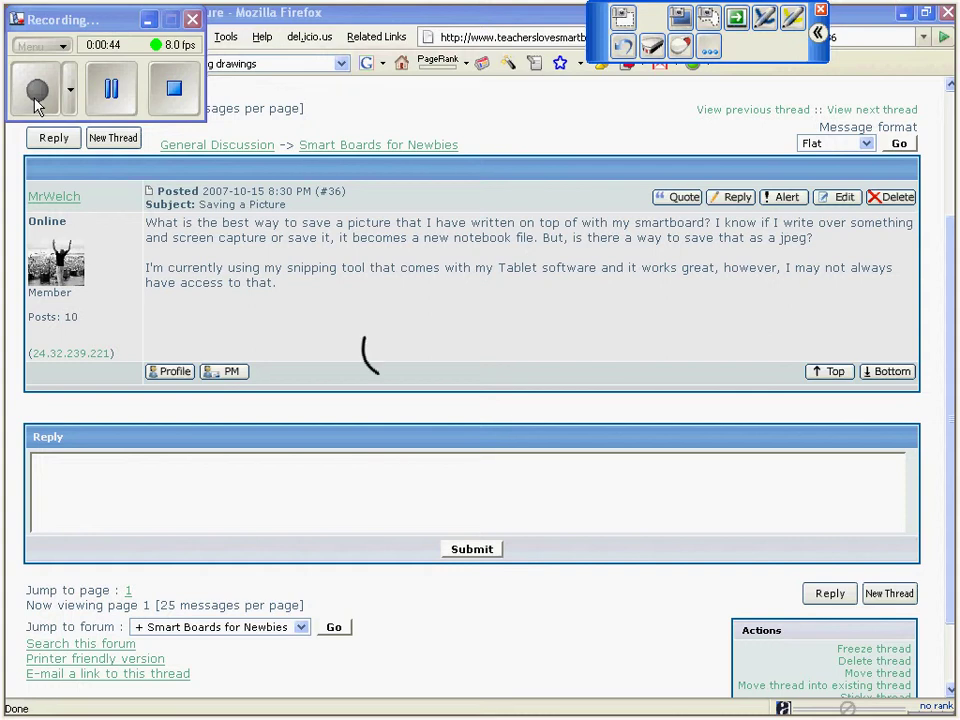
Step: Draw a black flower outline, scribble green inside its petals, and move the floating toolbar aside
mouse_move(372, 378)
left_mouse_down()
mouse_move(425, 364)
mouse_move(395, 385)
mouse_move(370, 372)
mouse_move(382, 510)
mouse_move(421, 604)
left_mouse_up()
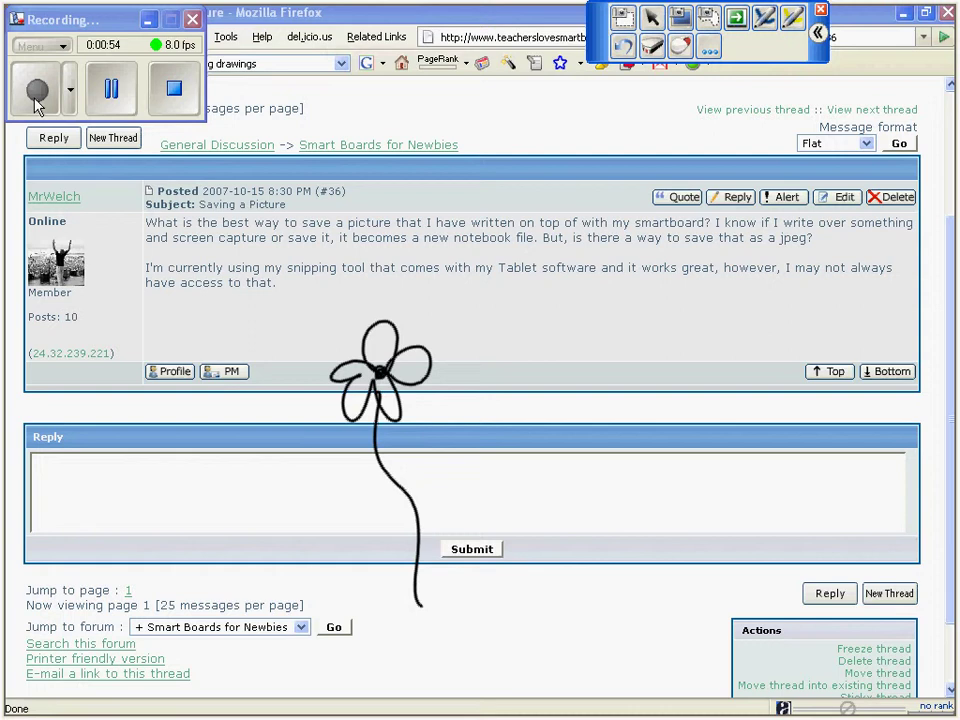
mouse_move(420, 370)
left_mouse_down()
mouse_move(405, 372)
mouse_move(418, 366)
left_mouse_up()
mouse_move(372, 340)
left_mouse_down()
mouse_move(368, 408)
mouse_move(400, 384)
left_mouse_up()
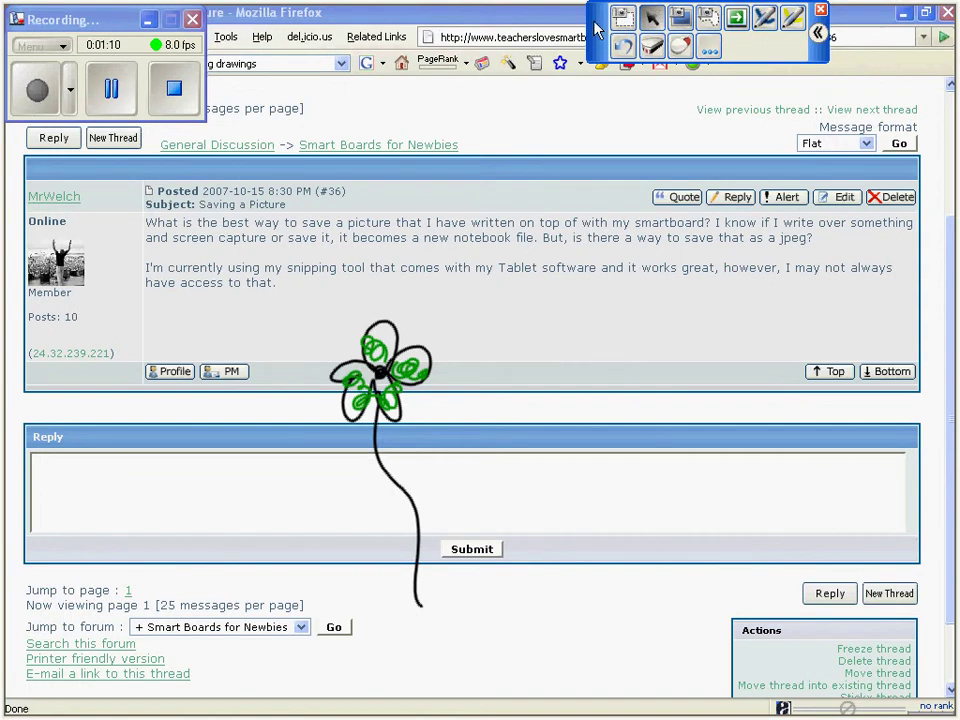
left_click_drag(595, 28, 592, 110)
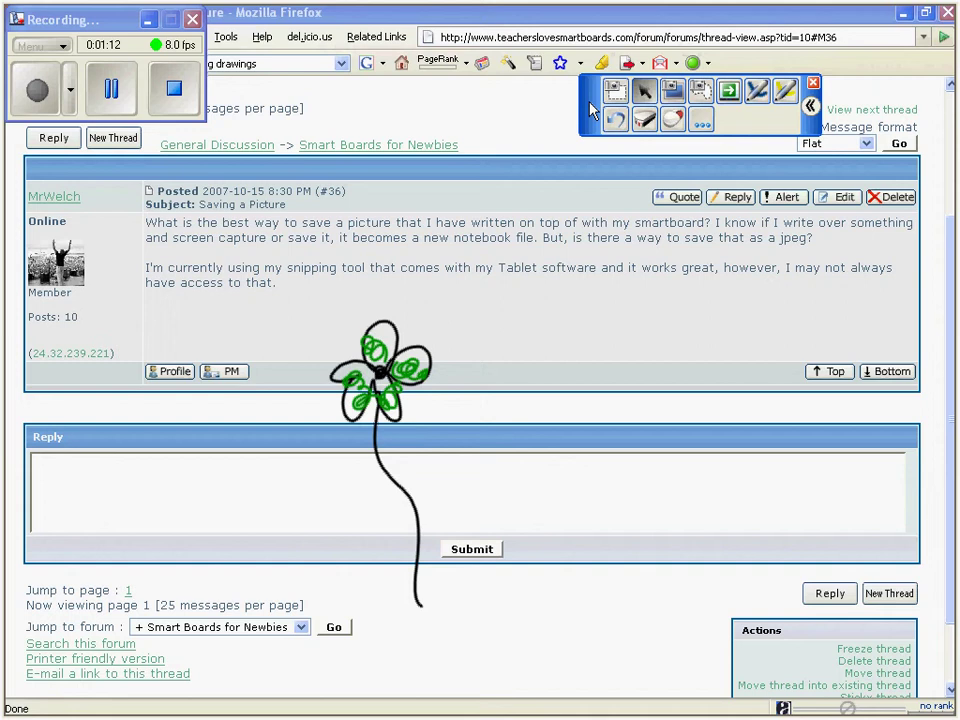
Step: Capture the full screen into Notebook and switch to Notebook to view it
left_click(675, 100)
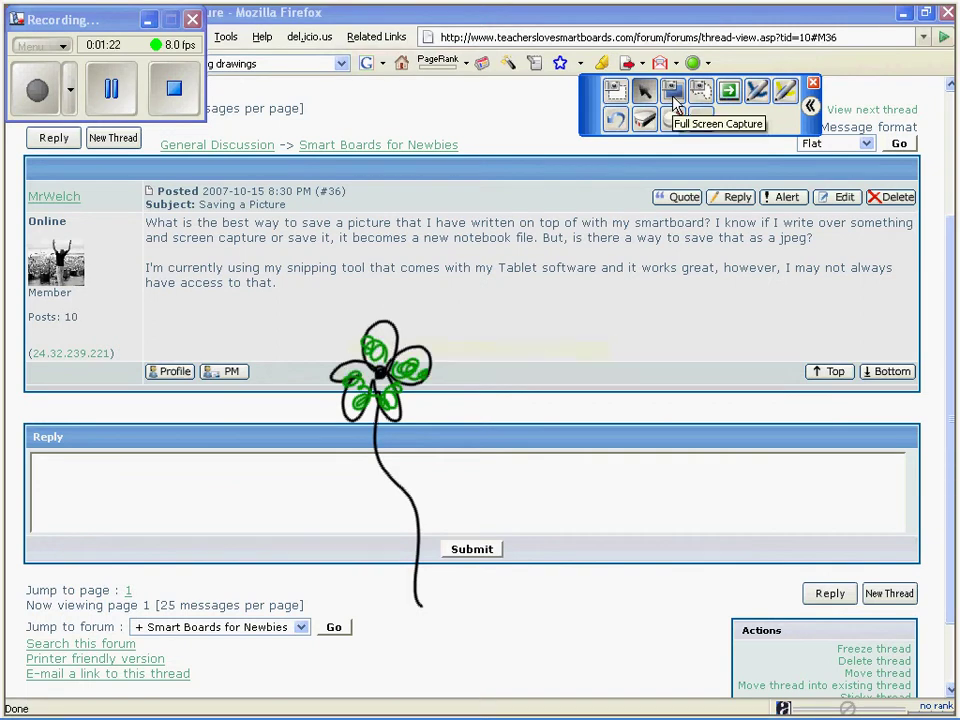
mouse_move(420, 700)
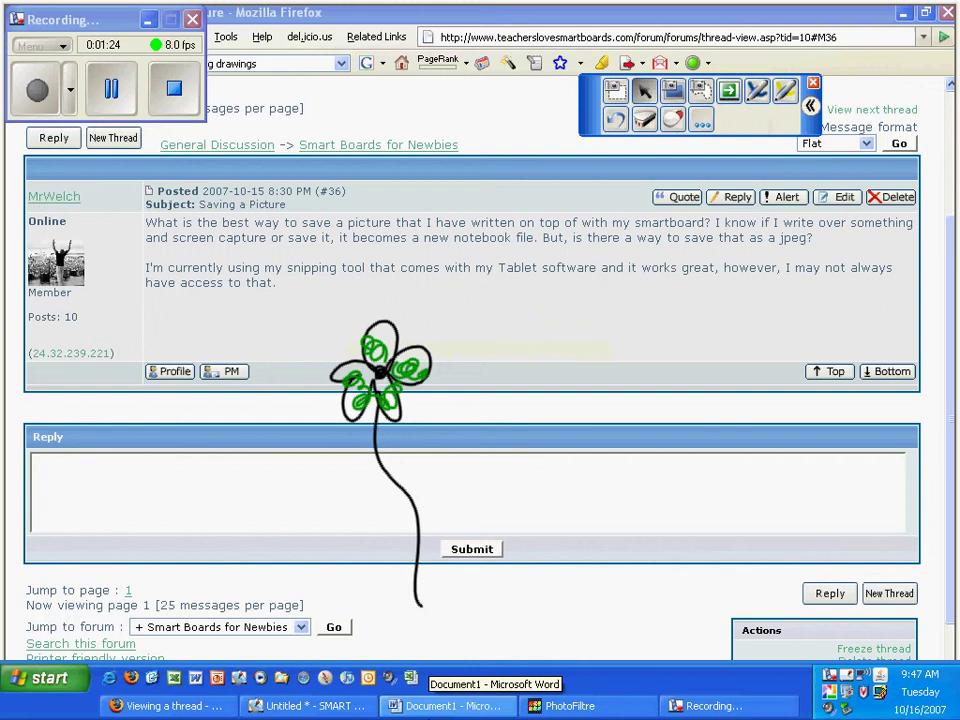
left_click(335, 706)
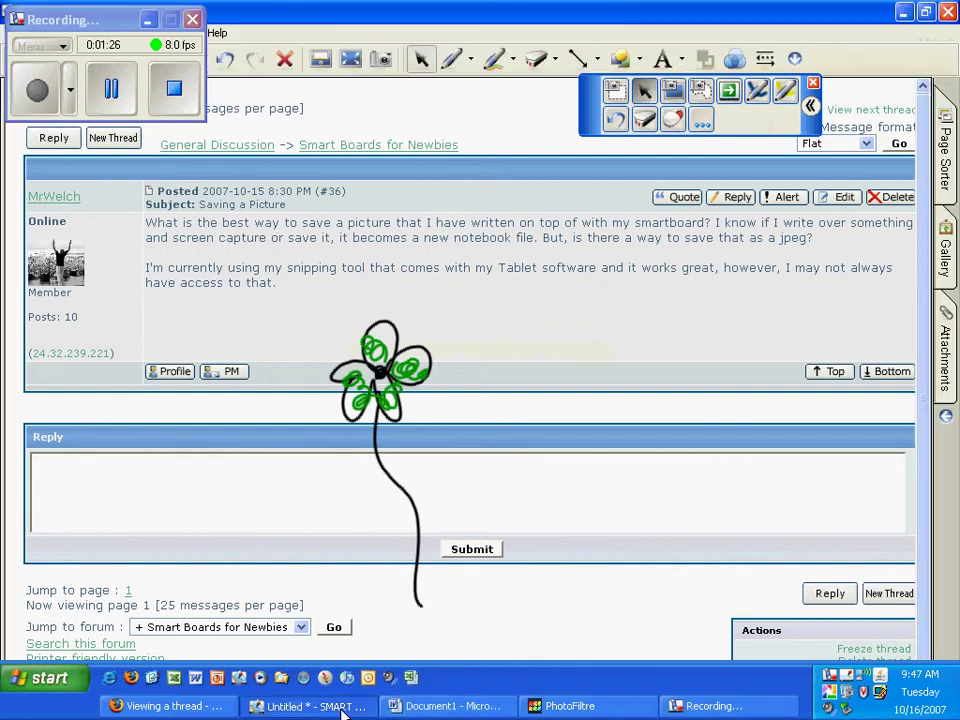
Step: Shift the screenshot down and right on the page and close the floating pen tools
left_click_drag(392, 242, 535, 292)
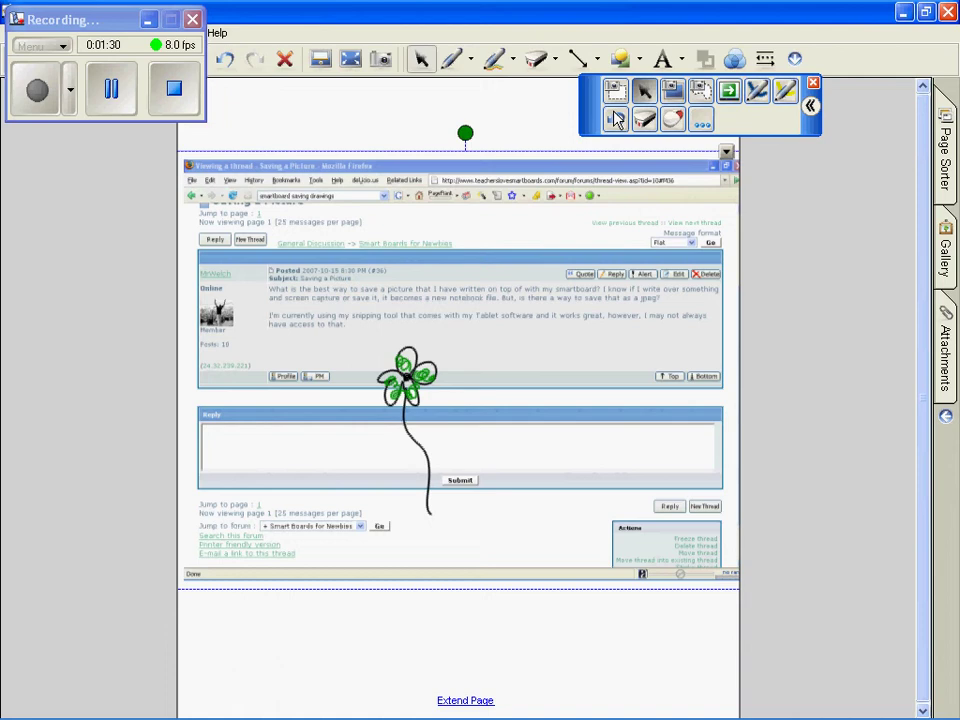
left_click_drag(822, 92, 856, 14)
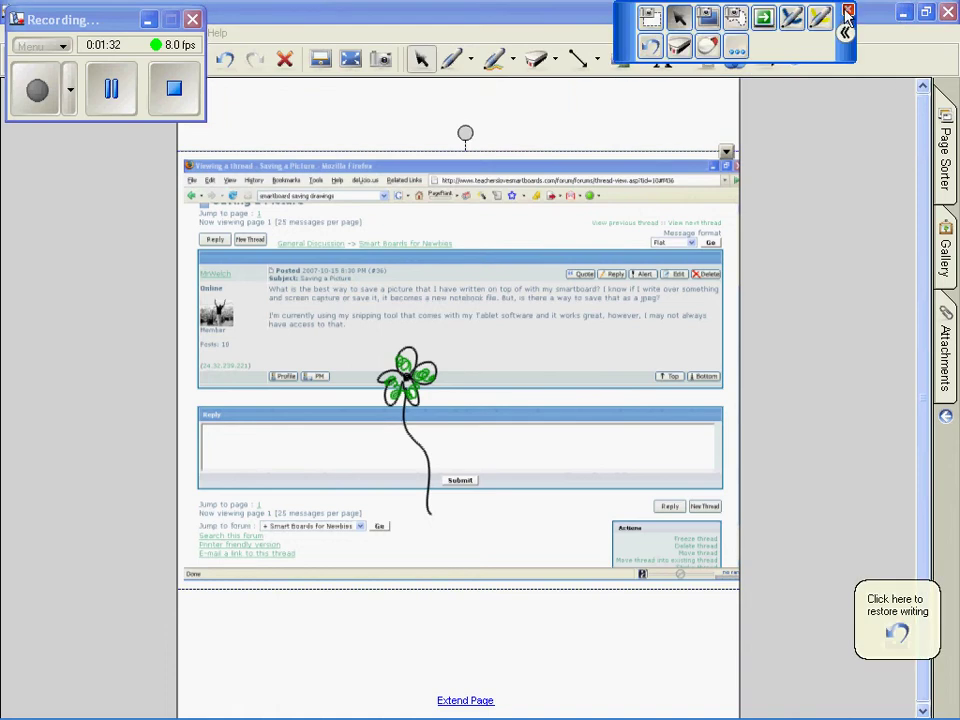
left_click(540, 458)
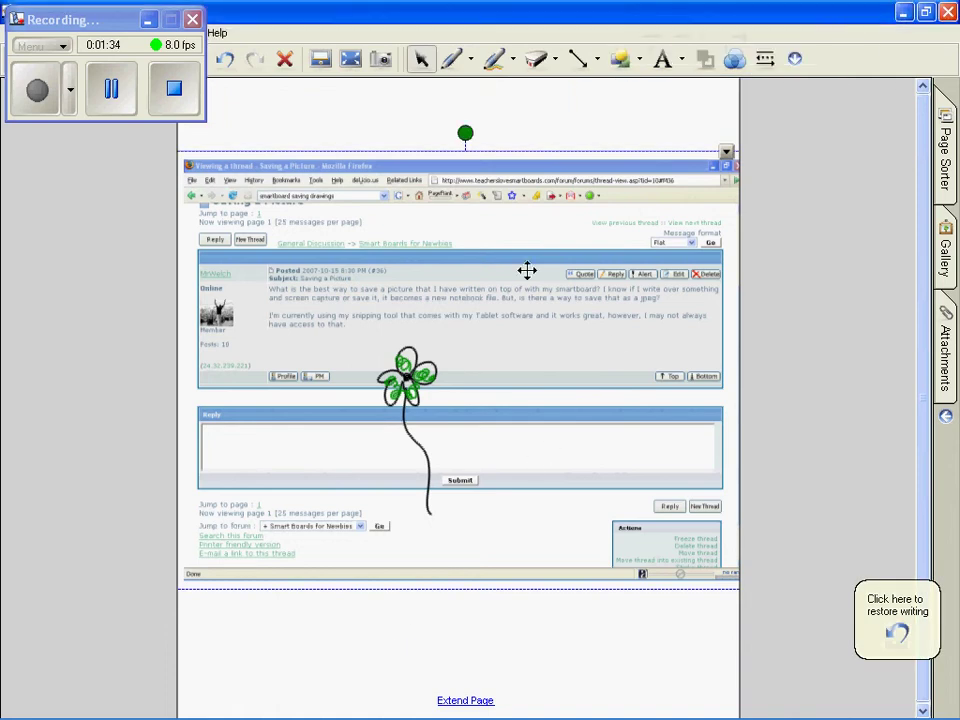
Step: Ungroup the captured image to separate the flower strokes from the screenshot
left_click(726, 151)
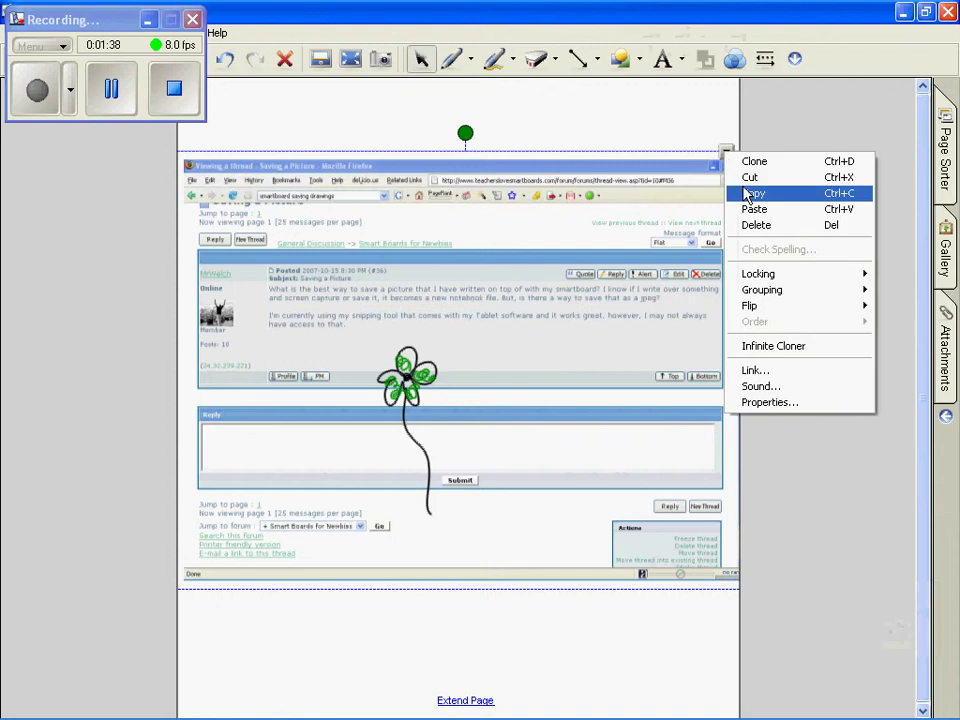
mouse_move(830, 290)
left_click(710, 310)
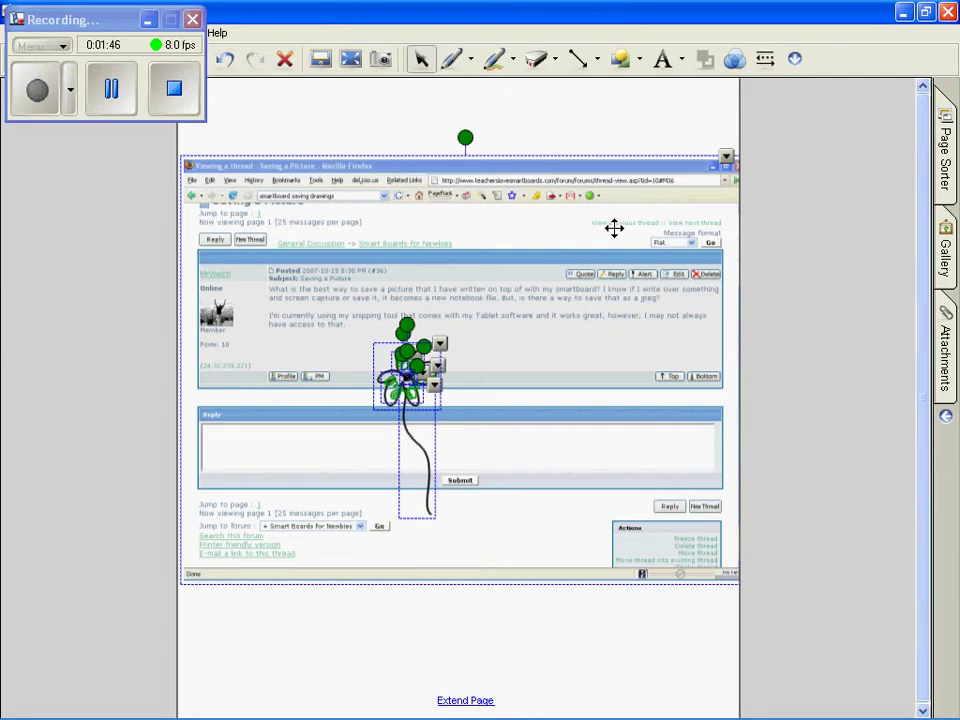
Step: Select the screenshot on its own, move it off the flower, and cut it from the page
left_click(576, 124)
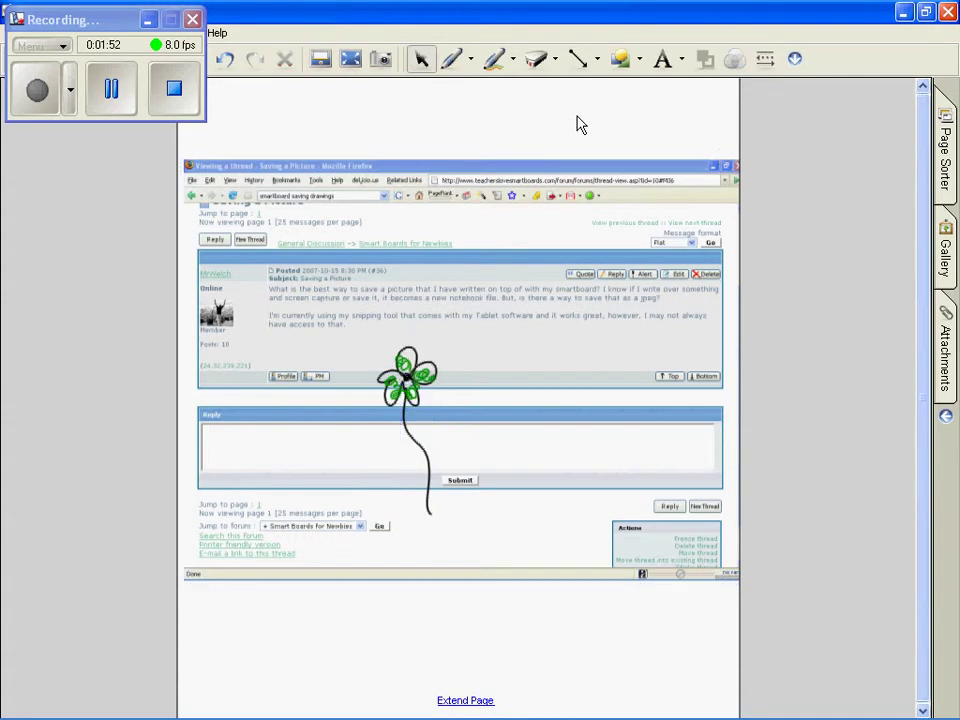
left_click(508, 208)
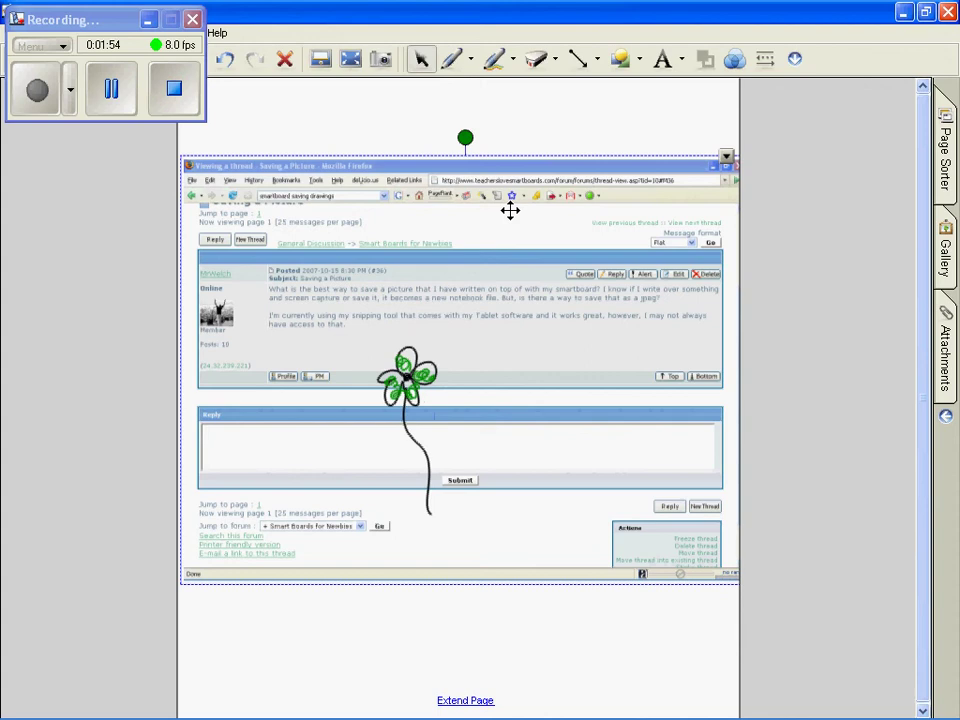
mouse_move(510, 210)
left_mouse_down()
mouse_move(568, 201)
mouse_move(495, 229)
mouse_move(542, 221)
mouse_move(413, 214)
left_mouse_up()
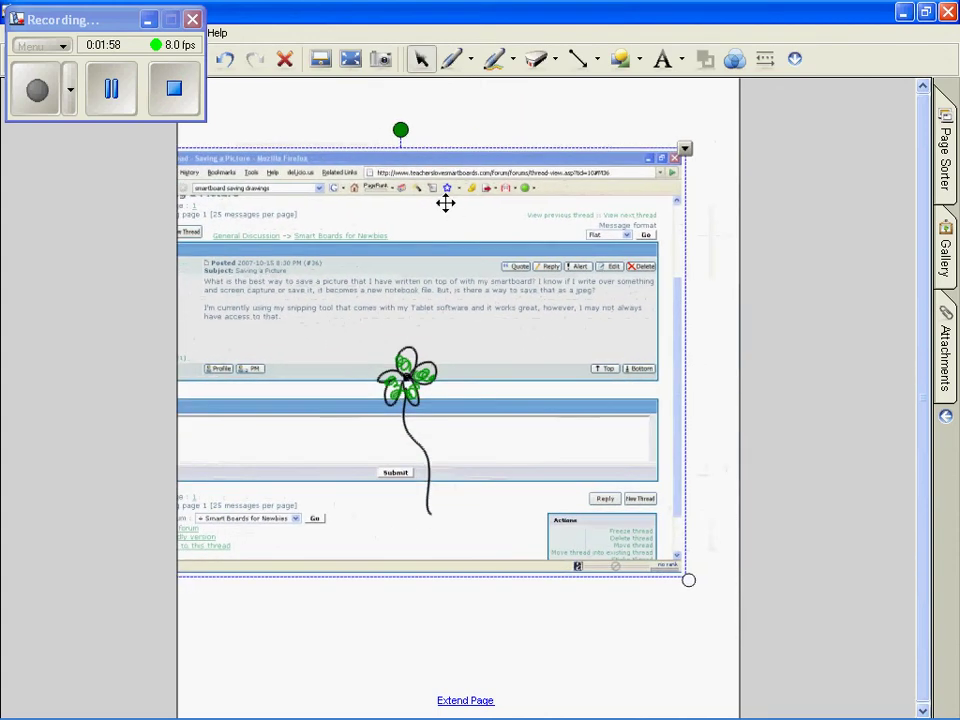
left_click(682, 150)
left_click(711, 170)
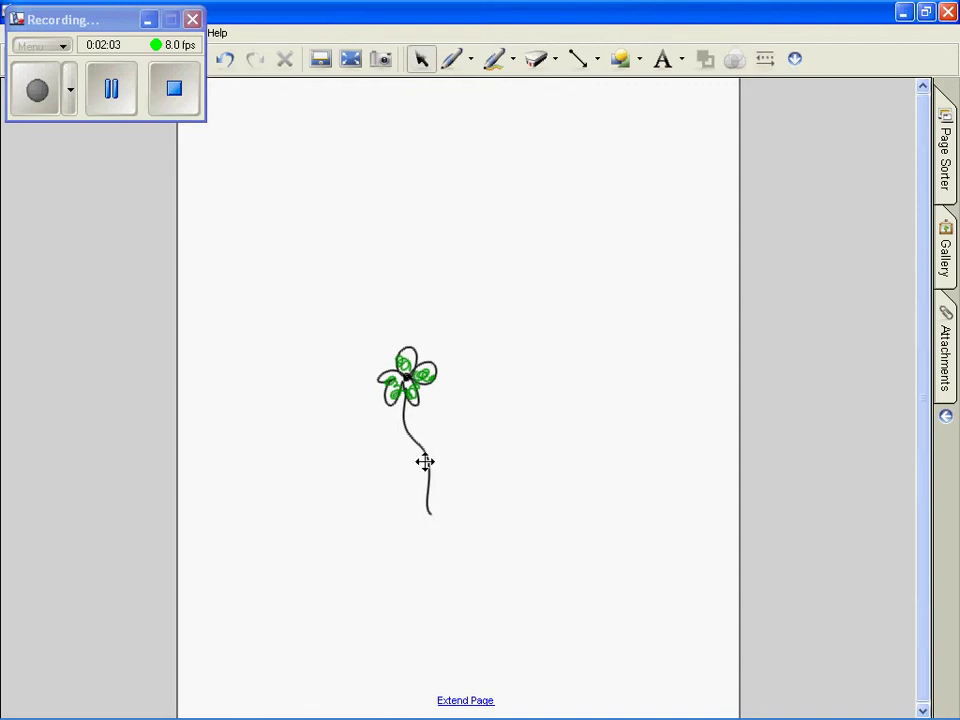
Step: Undo the accidental stem move with Edit > Undo so the stem rejoins the flower
left_click_drag(425, 462, 574, 471)
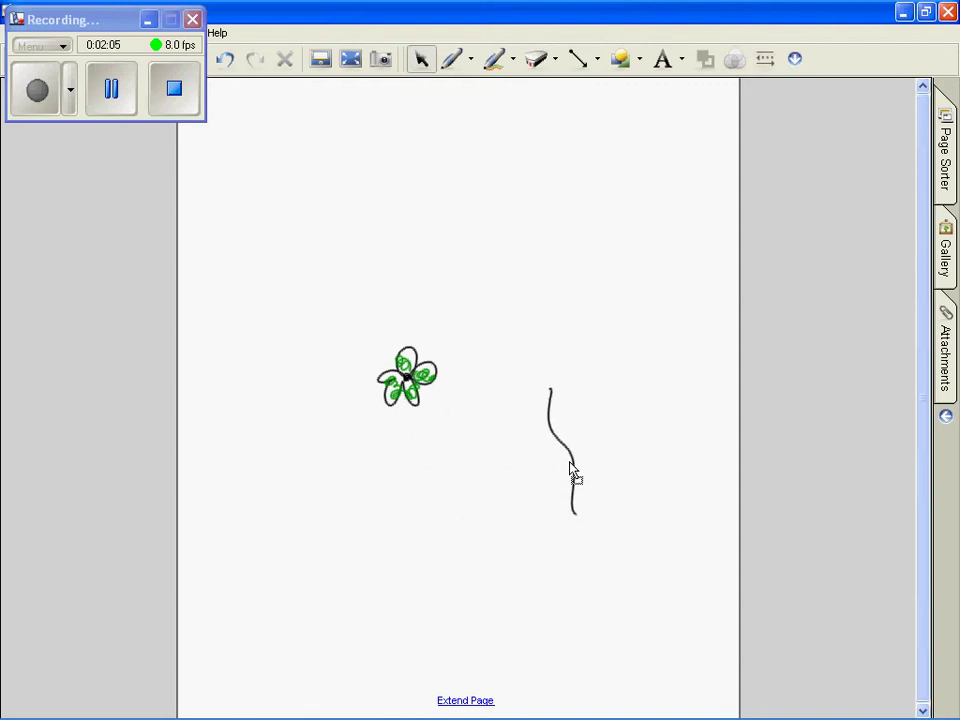
left_click(147, 19)
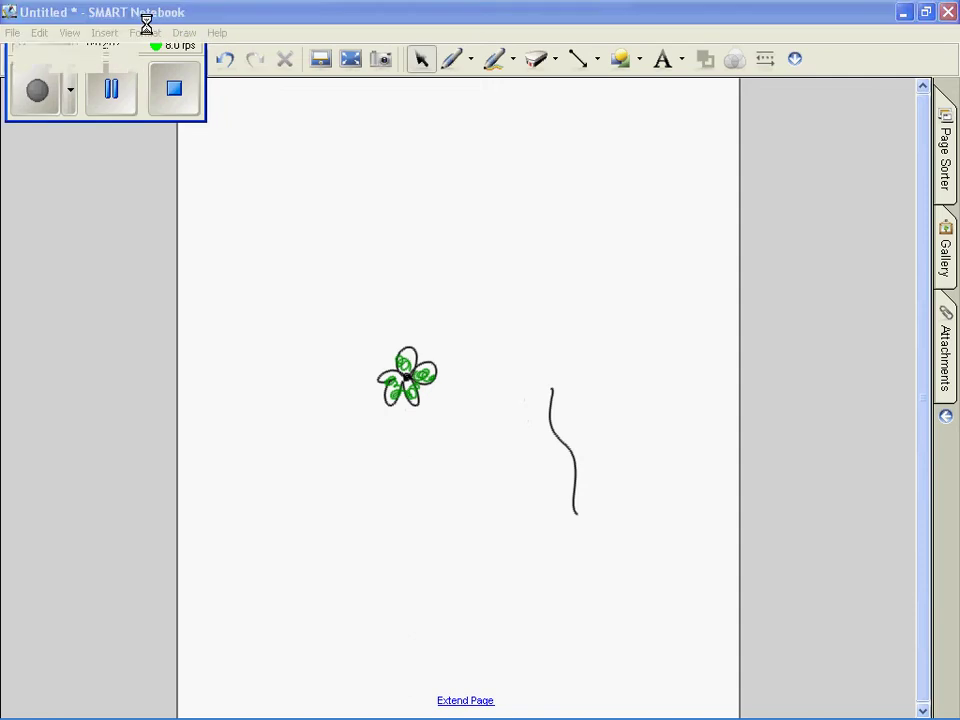
left_click(46, 36)
left_click(55, 49)
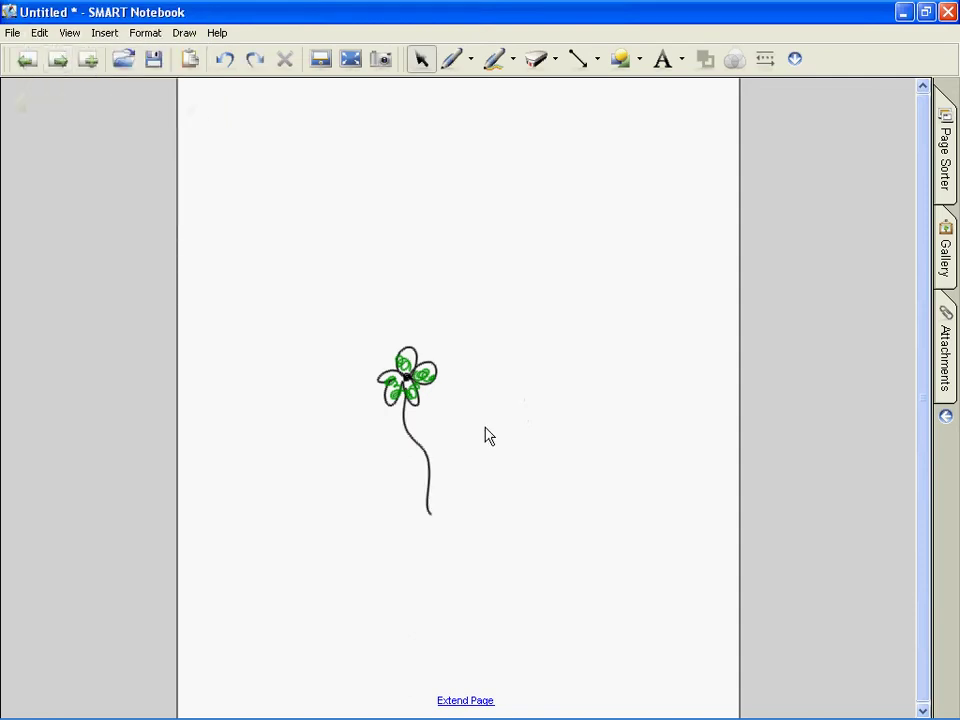
Step: Marquee-select all flower strokes, group them into one object, and move it up-right
mouse_move(326, 312)
left_mouse_down()
mouse_move(493, 549)
mouse_move(548, 549)
left_mouse_up()
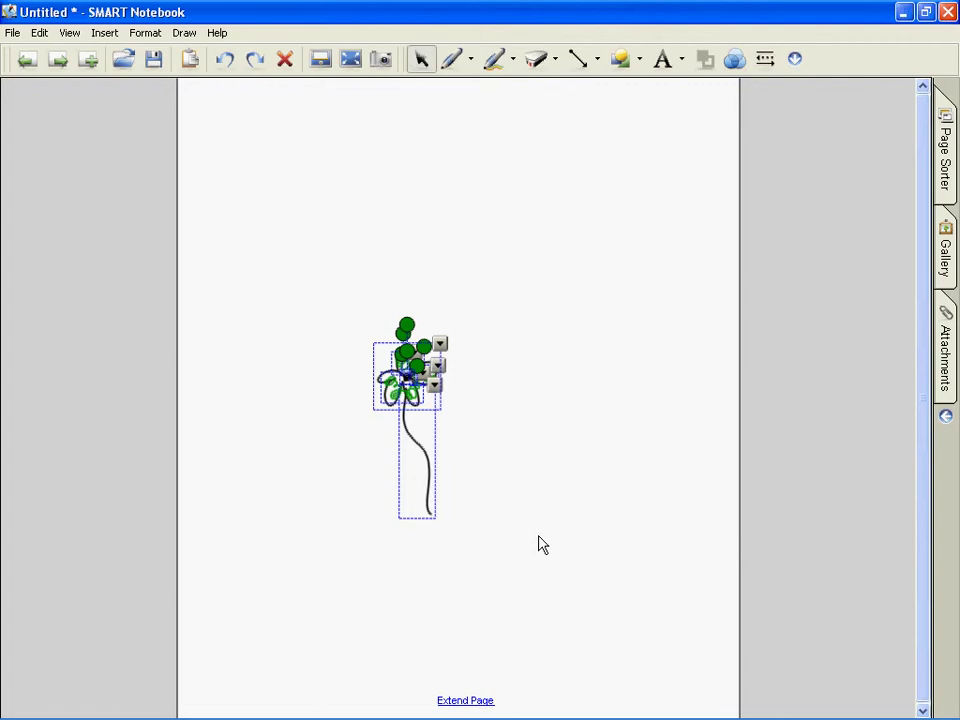
left_click(441, 348)
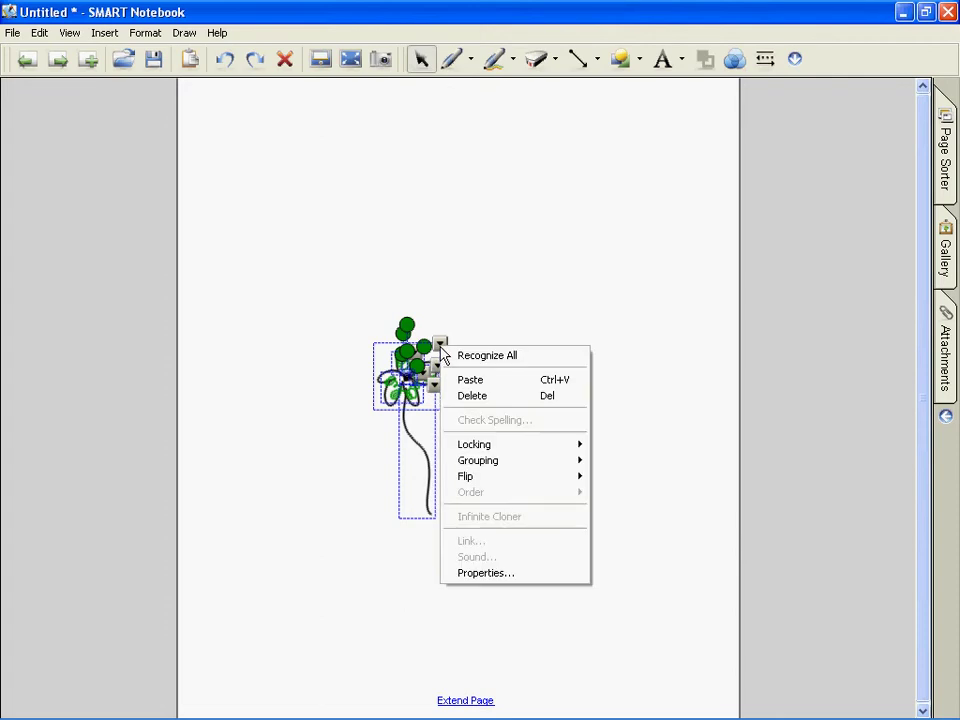
mouse_move(511, 461)
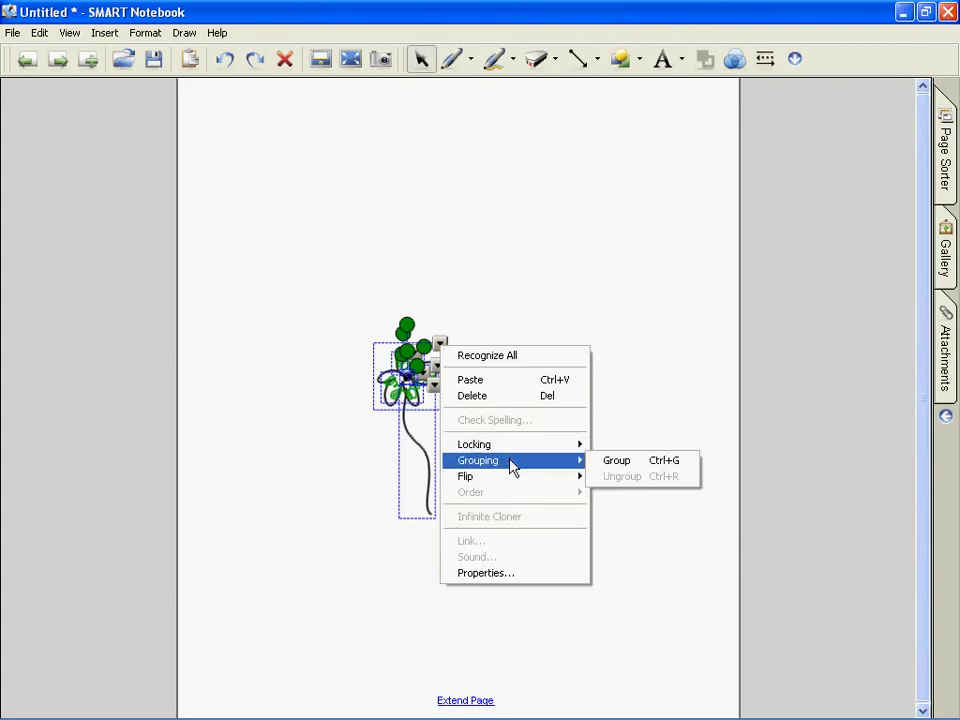
left_click(618, 461)
left_click_drag(406, 392, 577, 307)
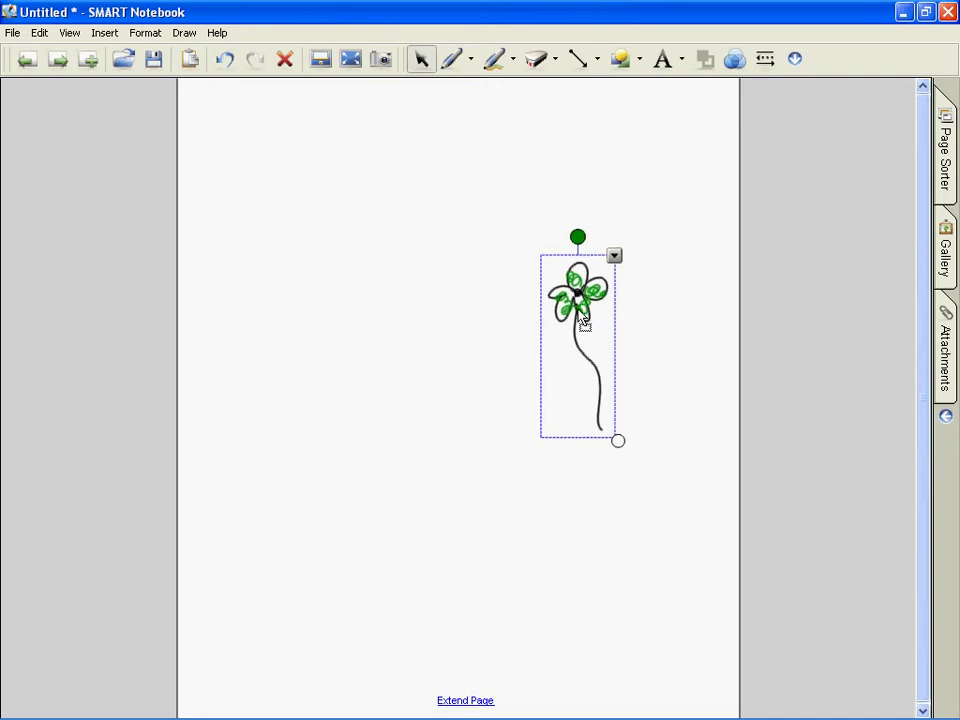
left_click(305, 625)
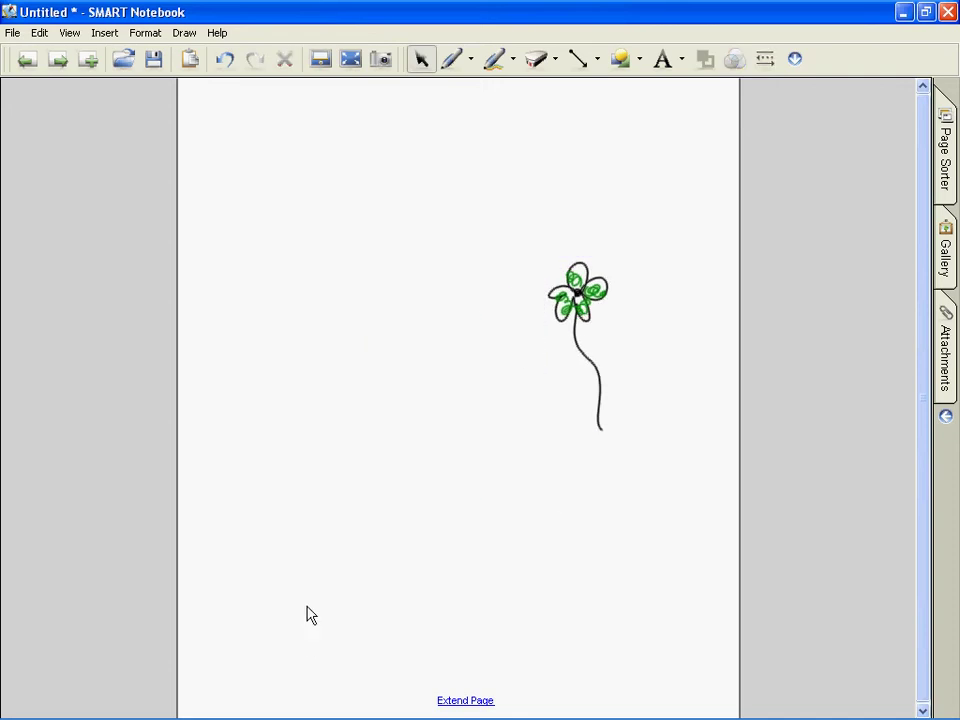
Step: Restore down Notebook, switch to PhotoFiltre, and restore down its Untitled 1 window too
left_click(925, 12)
mouse_move(330, 715)
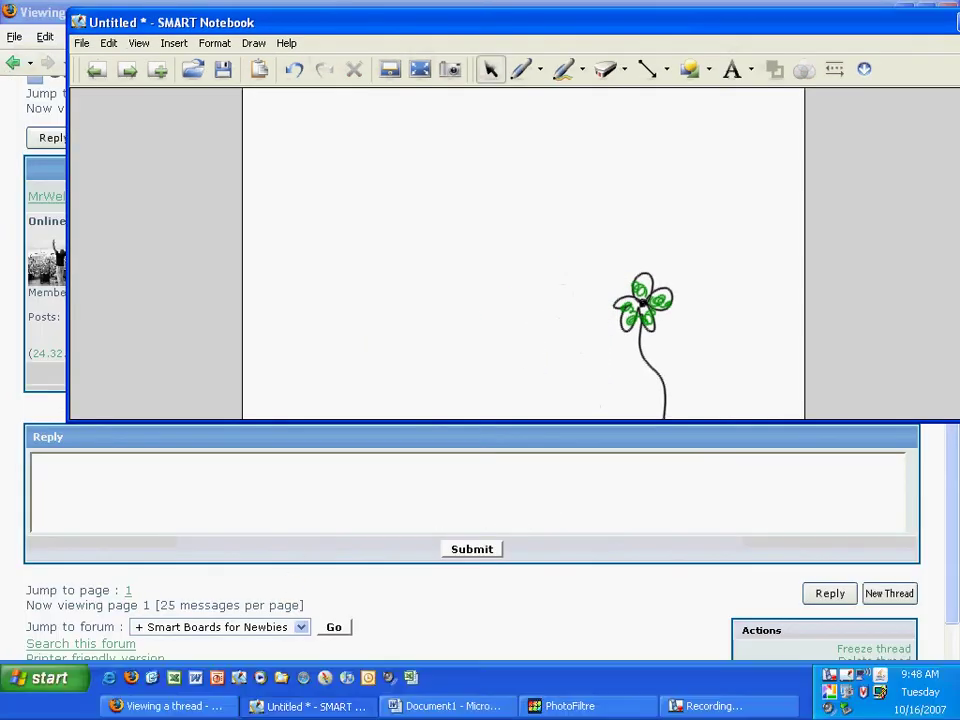
left_click(540, 707)
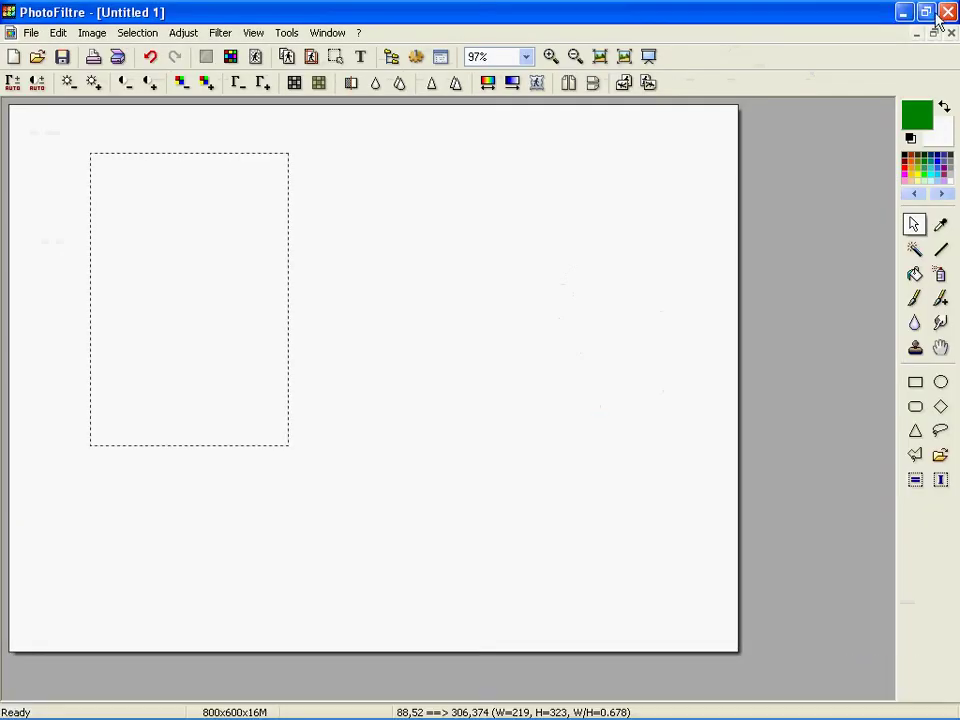
left_click(925, 12)
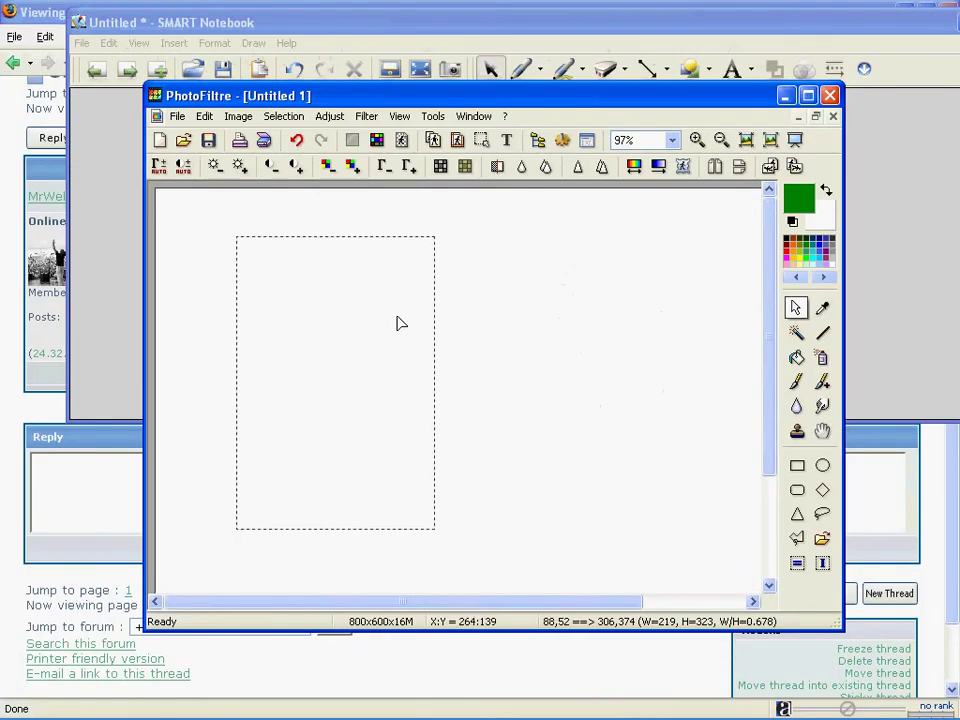
Step: Move the flower toward the top of the Notebook page and copy it
left_click(390, 273)
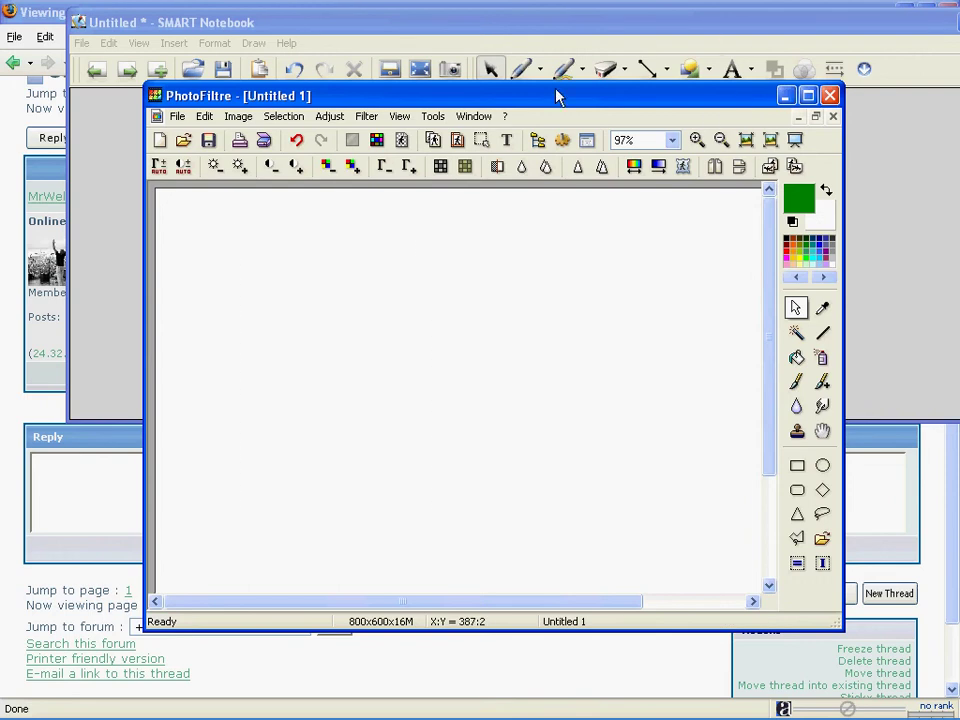
left_click_drag(557, 94, 733, 145)
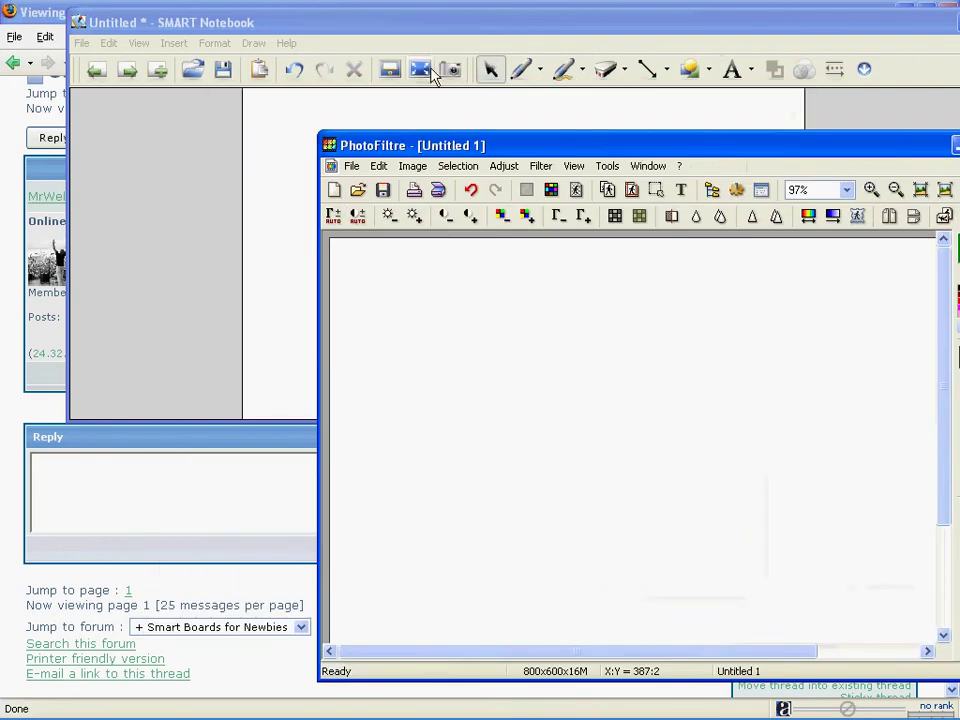
left_click(439, 41)
left_click_drag(626, 292, 490, 145)
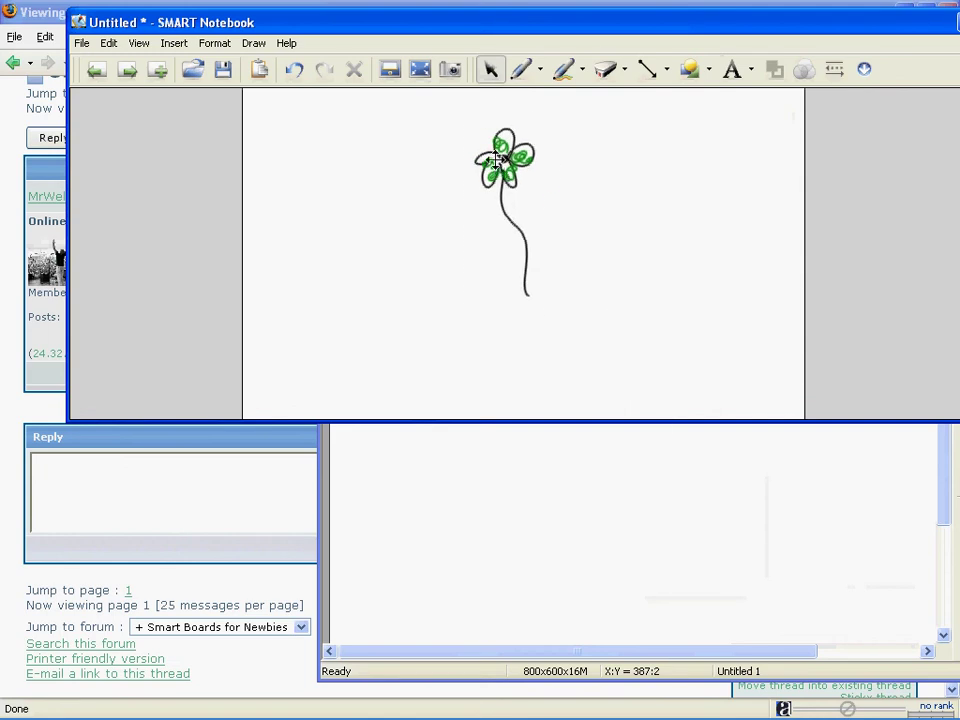
right_click(497, 161)
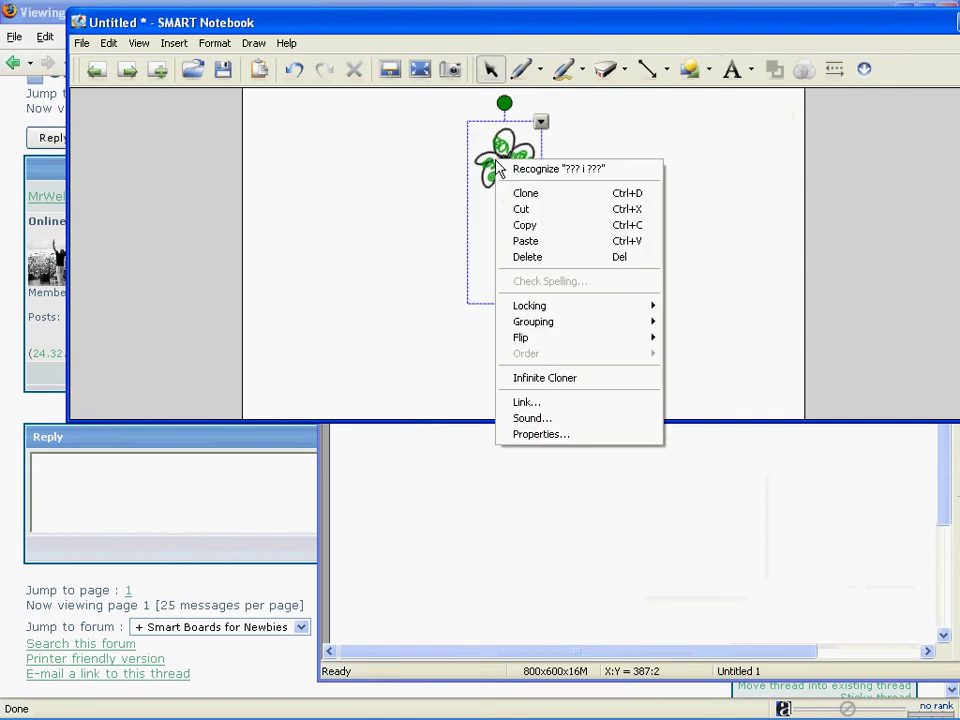
left_click(542, 225)
Step: Try pasting the flower onto PhotoFiltre's canvas and dismiss the unsupported clipboard format error
left_click(489, 497)
left_click_drag(619, 133, 471, 94)
right_click(405, 328)
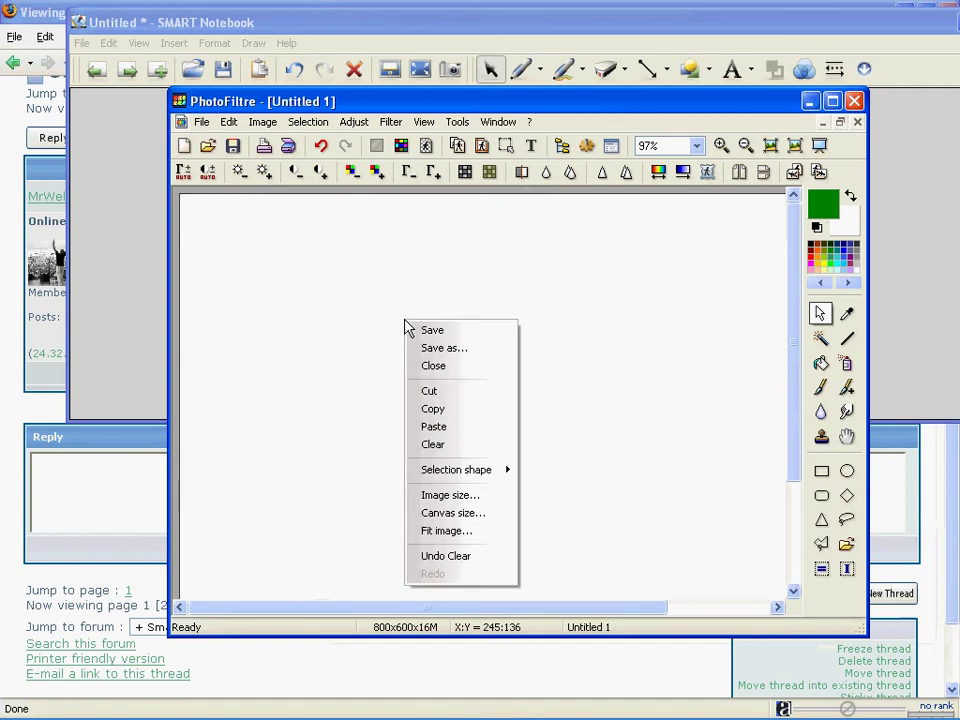
left_click(456, 432)
left_click(482, 424)
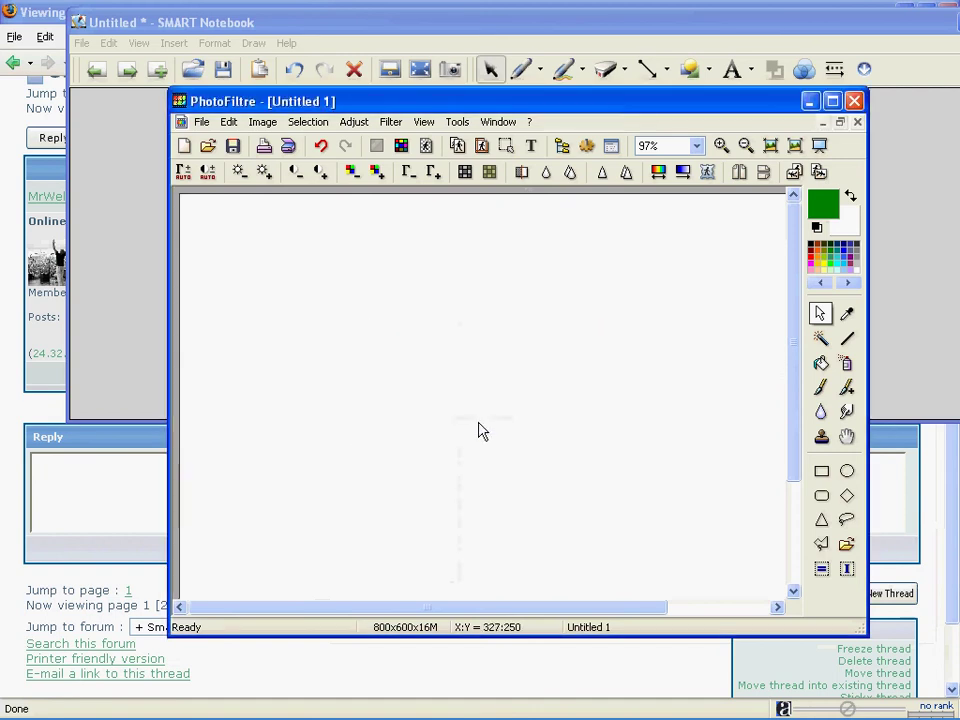
Step: Paste the flower drawing into the blank Word Document1
left_click(812, 104)
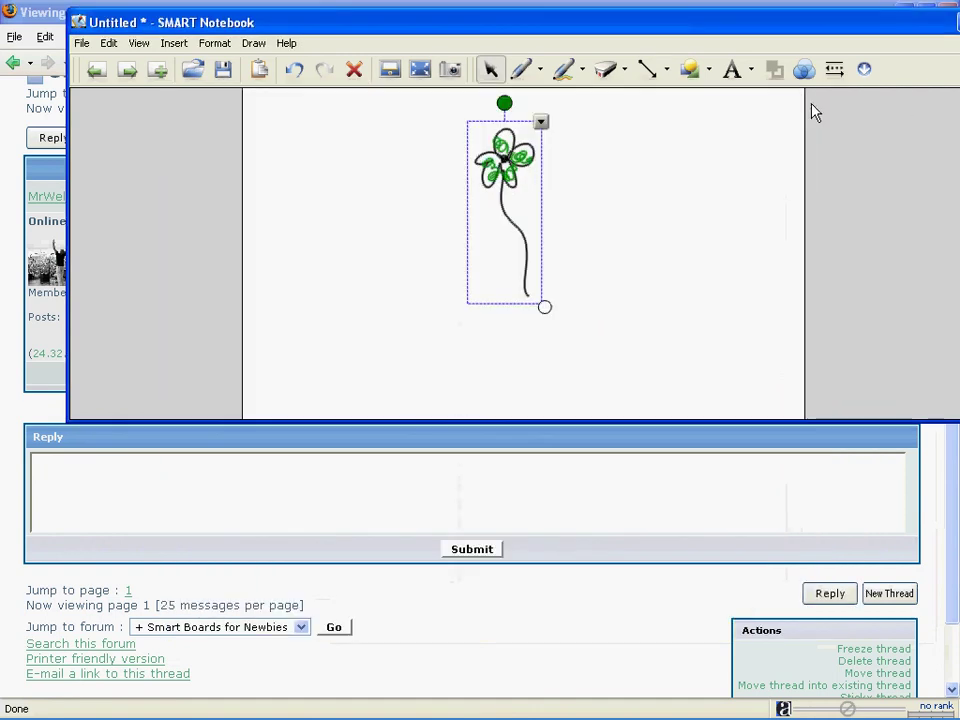
right_click(503, 166)
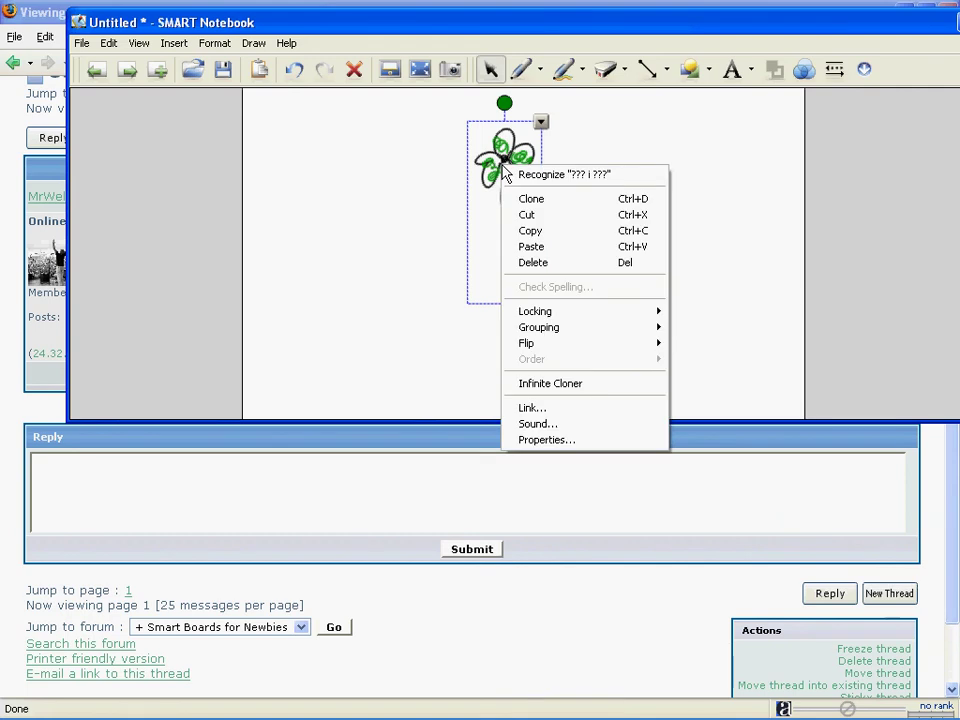
key("Escape")
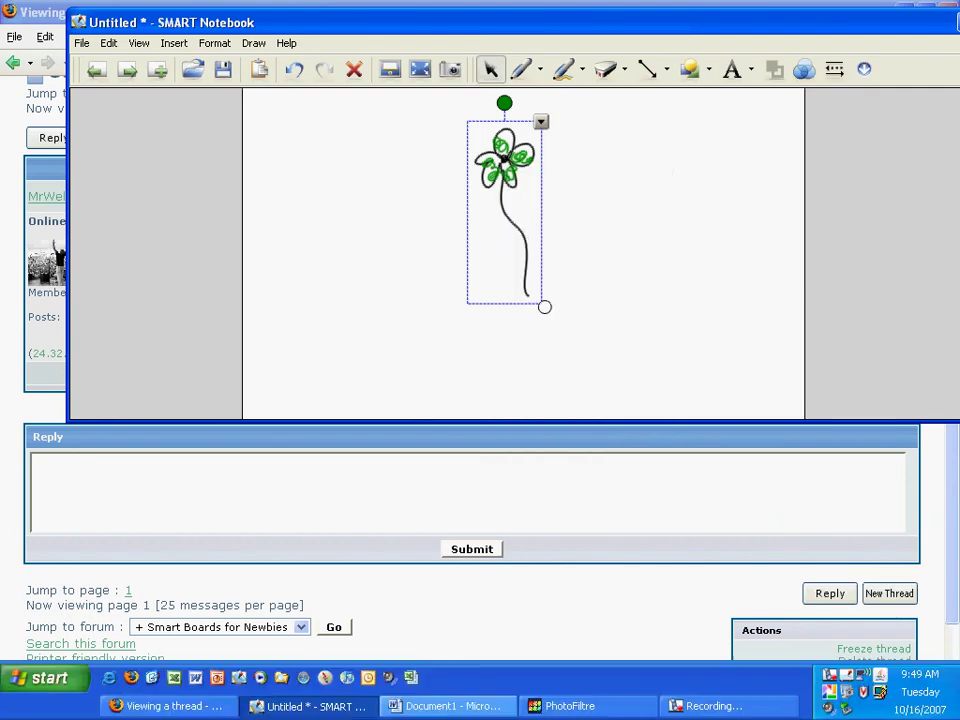
left_click(444, 706)
right_click(308, 293)
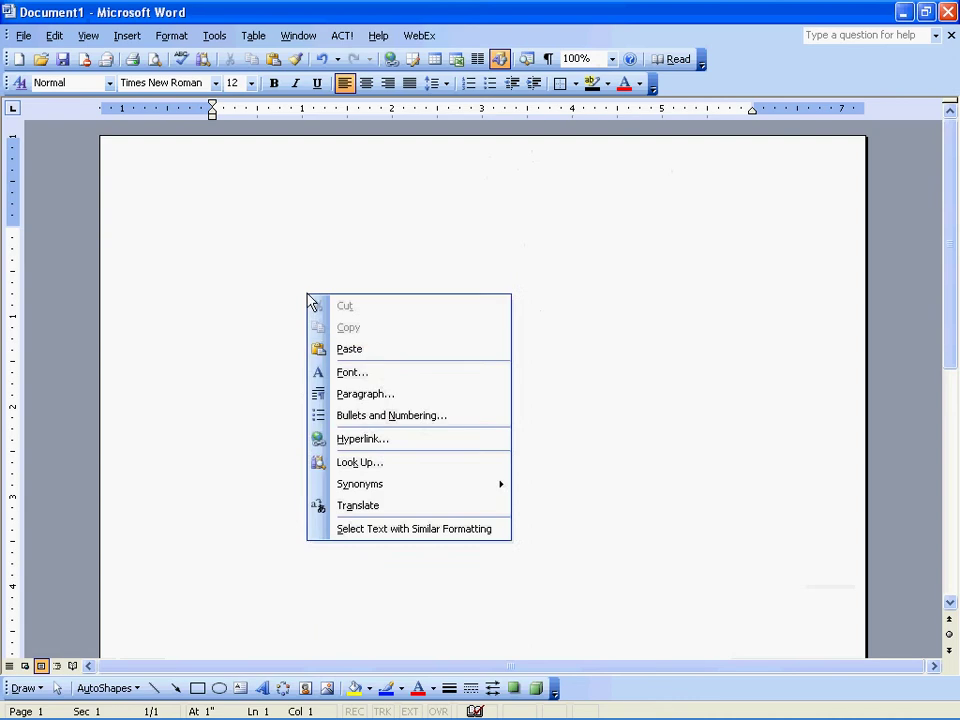
left_click(362, 350)
Step: Select the pasted flower picture in Word and copy it
left_click(320, 368)
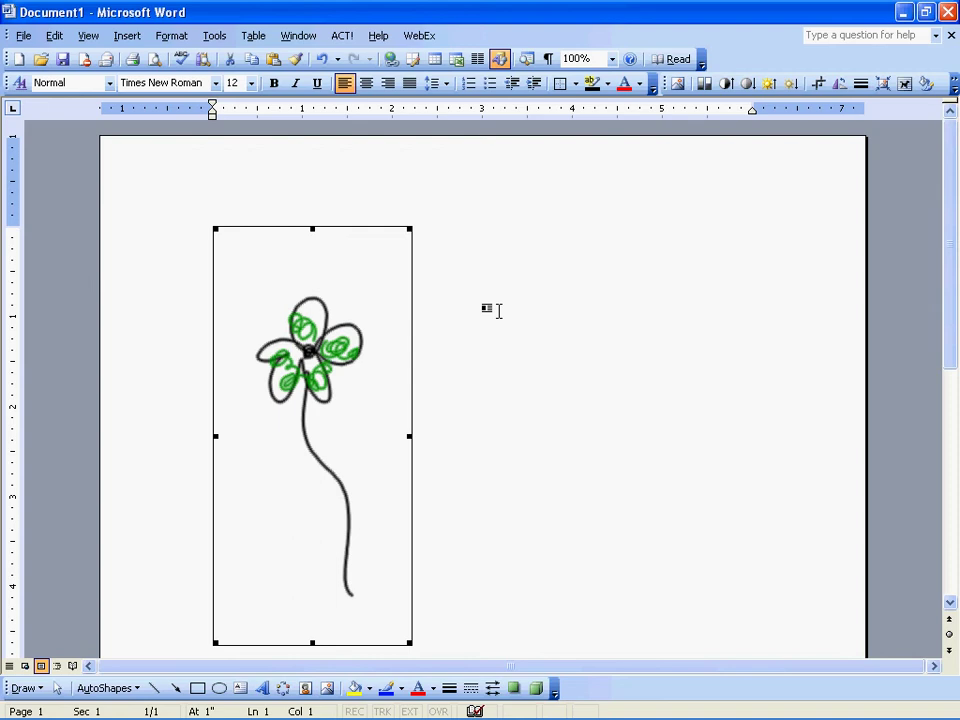
right_click(312, 369)
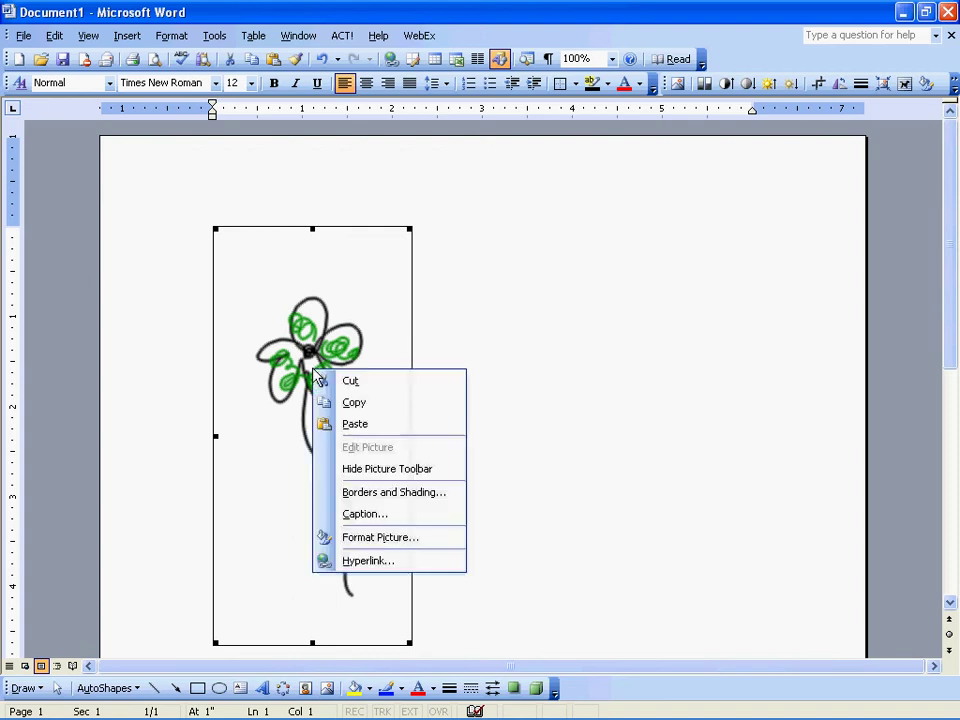
left_click(369, 410)
Step: Paste the flower onto the Untitled 1 canvas, undo a misplaced paste, and paste it again centred
mouse_move(705, 714)
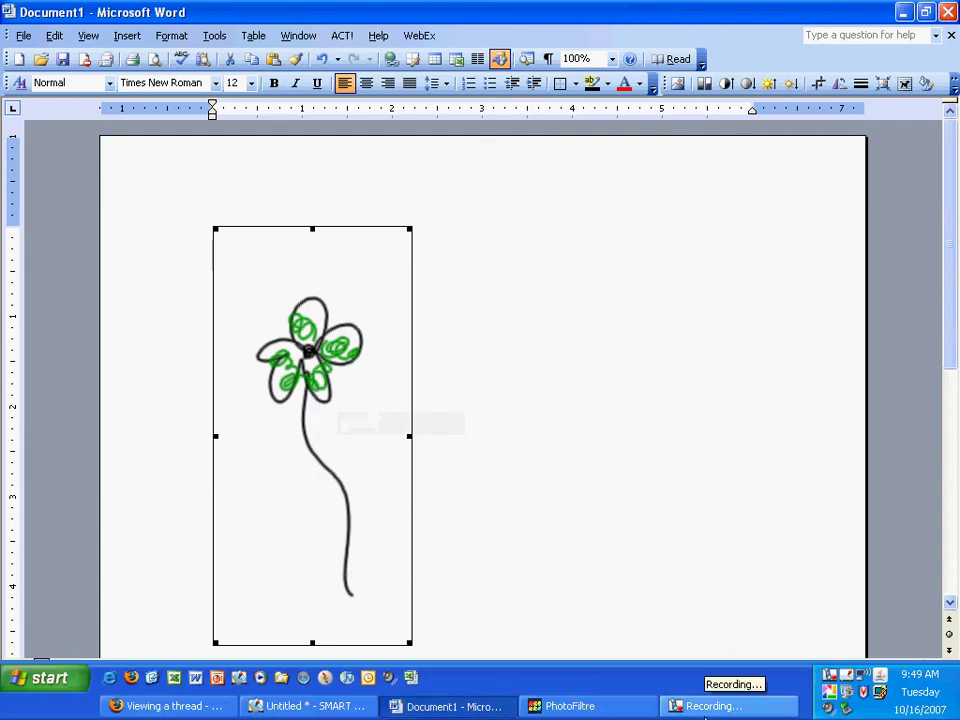
left_click(615, 707)
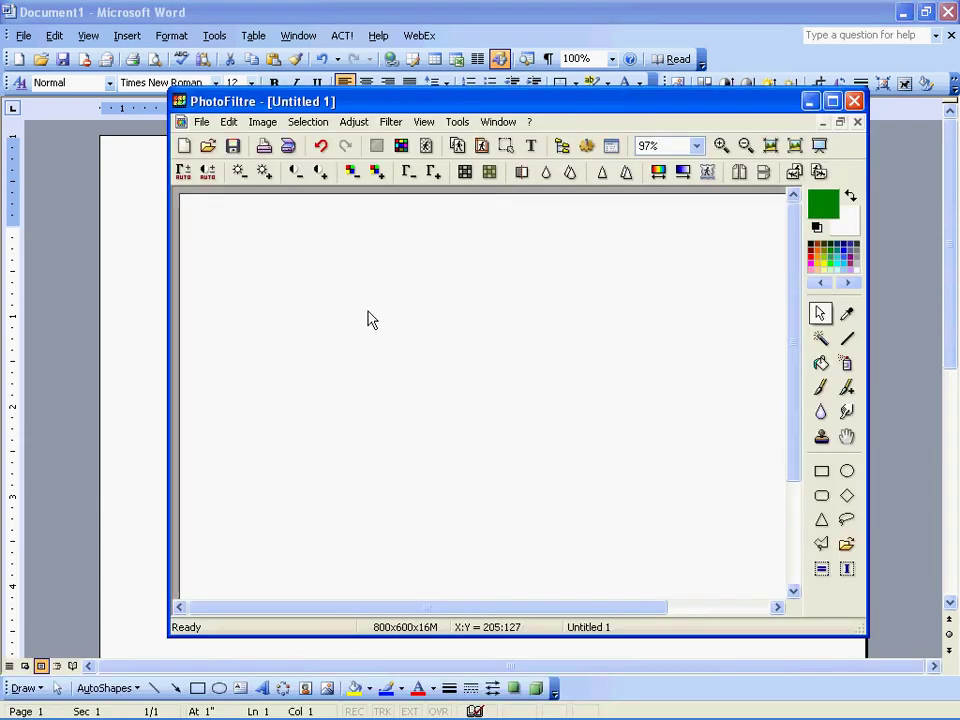
left_click(227, 122)
left_click(272, 241)
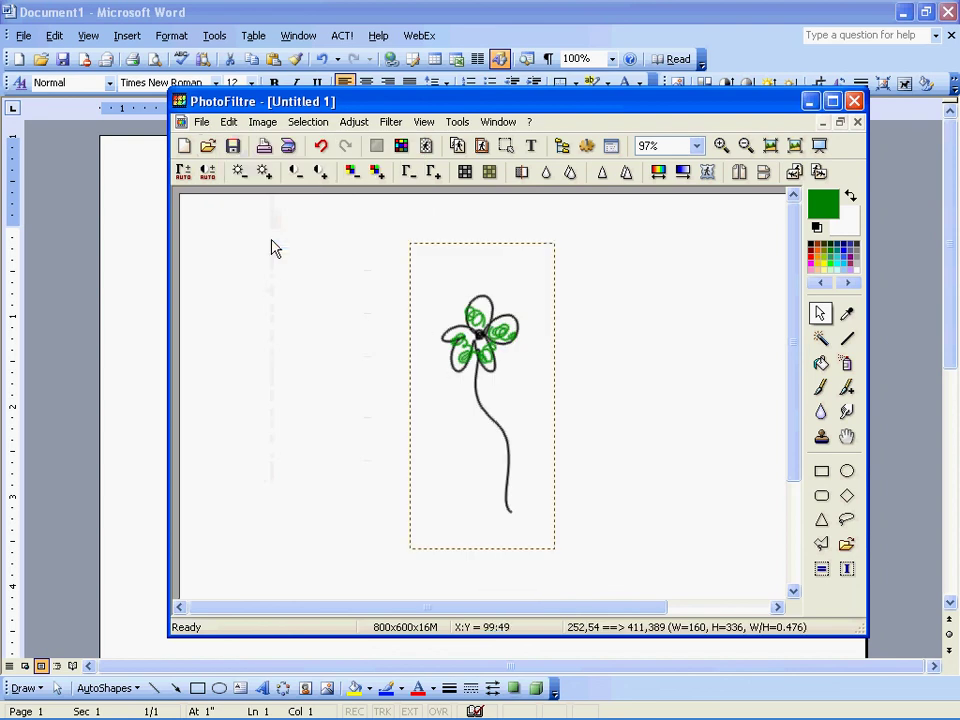
left_click_drag(488, 364, 344, 364)
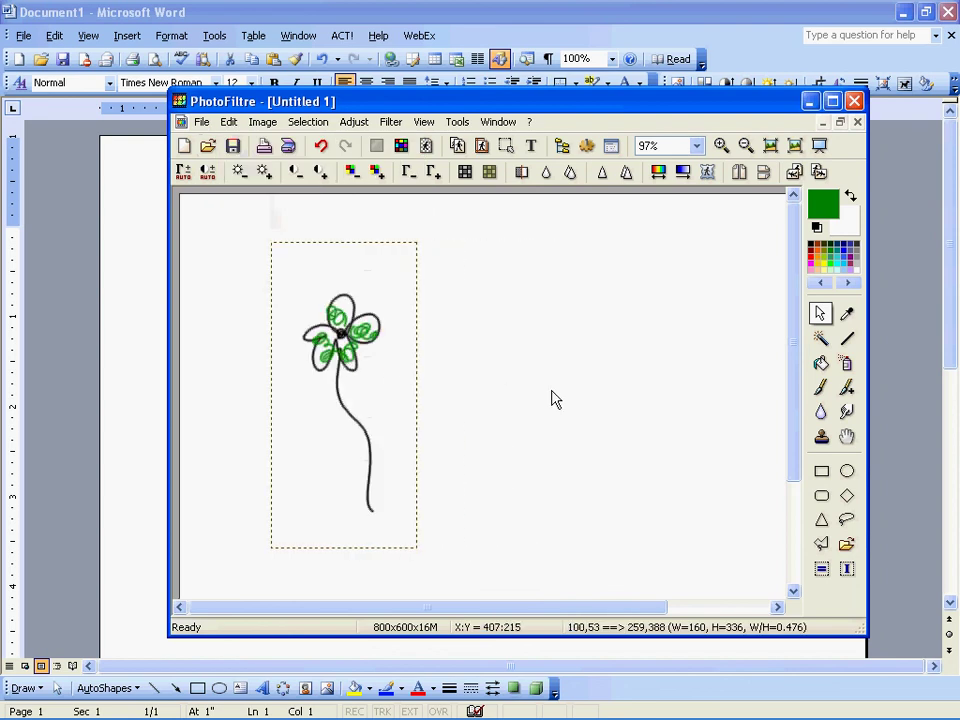
key("ctrl+z")
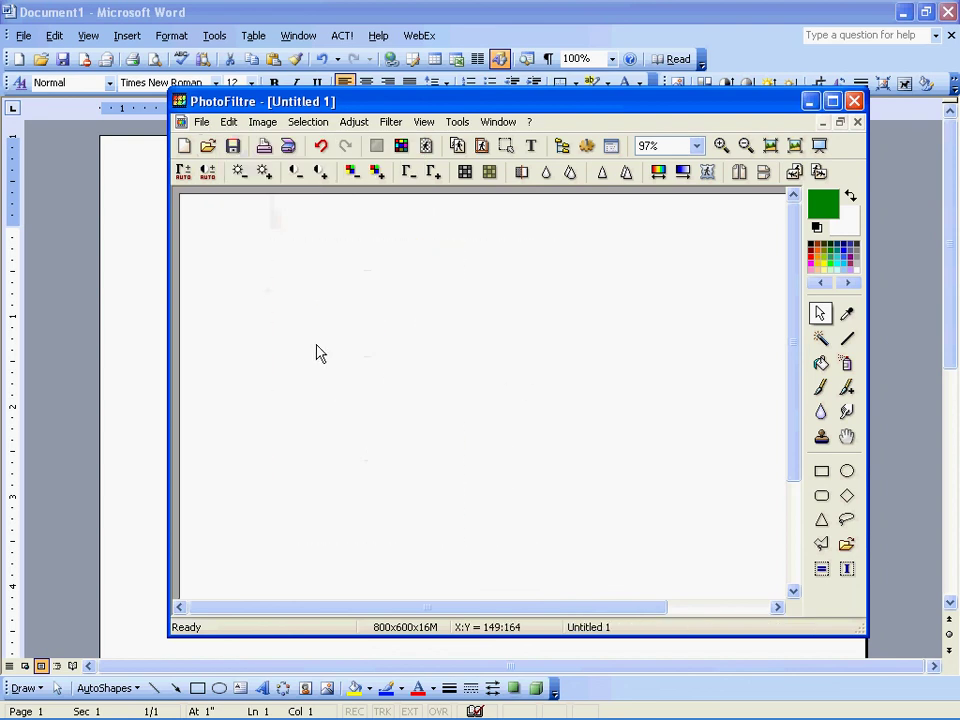
right_click(317, 302)
left_click(388, 402)
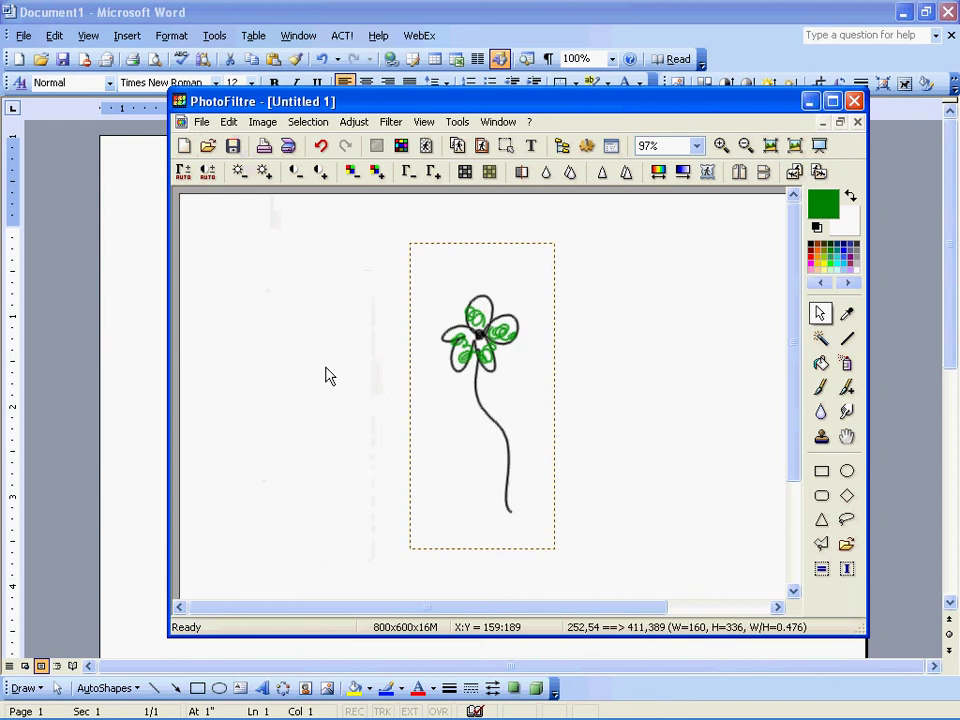
Step: Save As JPEG in My Documents named 'flower', accepting the default quality settings
left_click(200, 122)
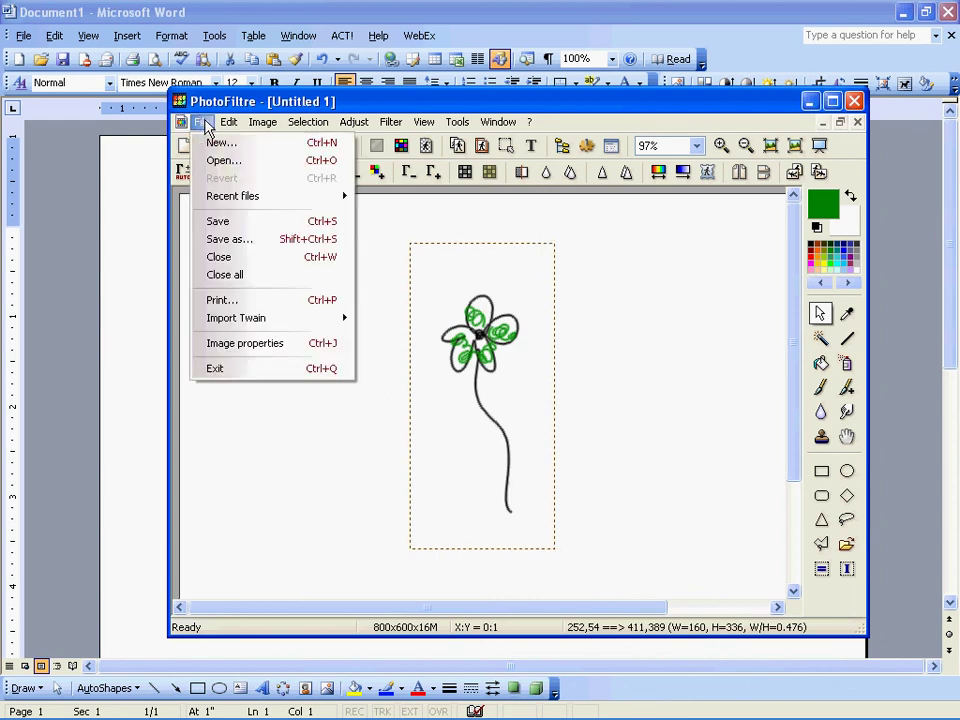
left_click(255, 241)
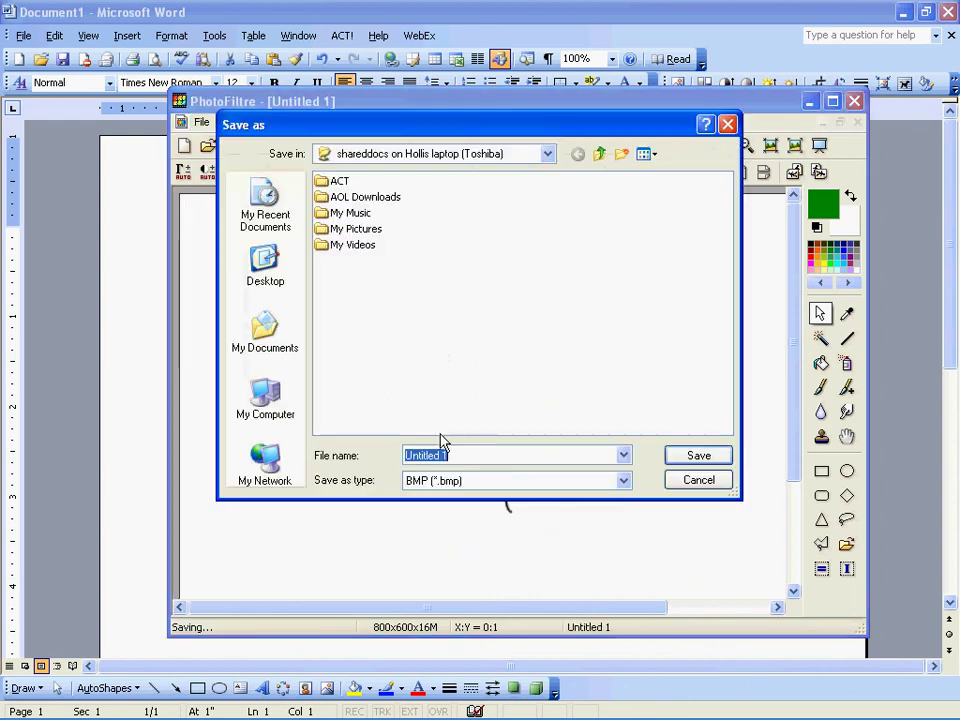
left_click(623, 481)
left_click(523, 522)
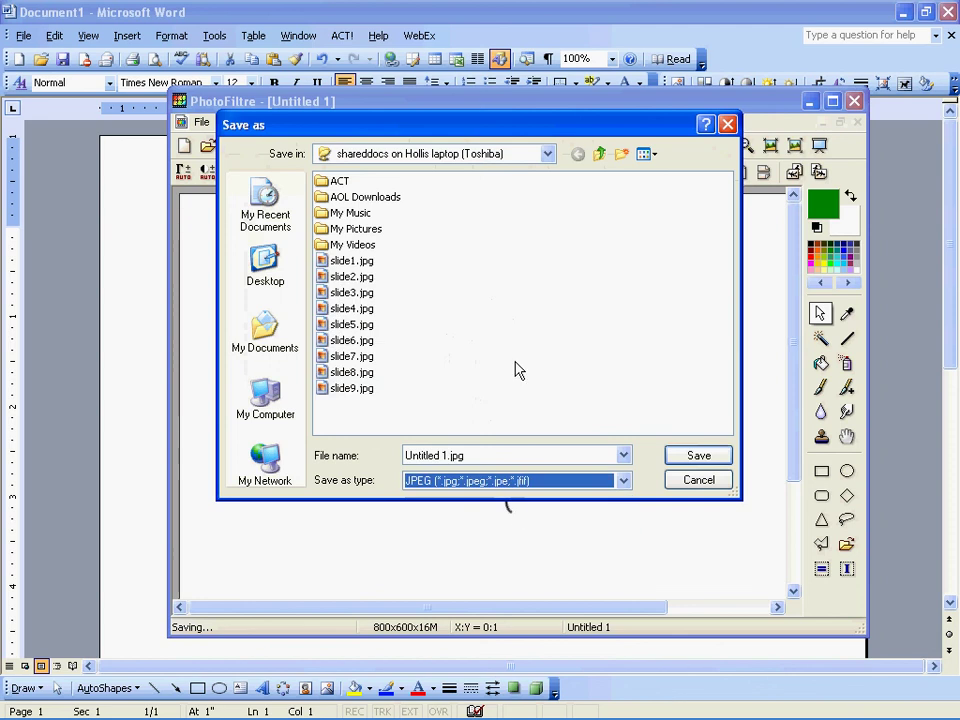
left_click(548, 156)
left_click(548, 156)
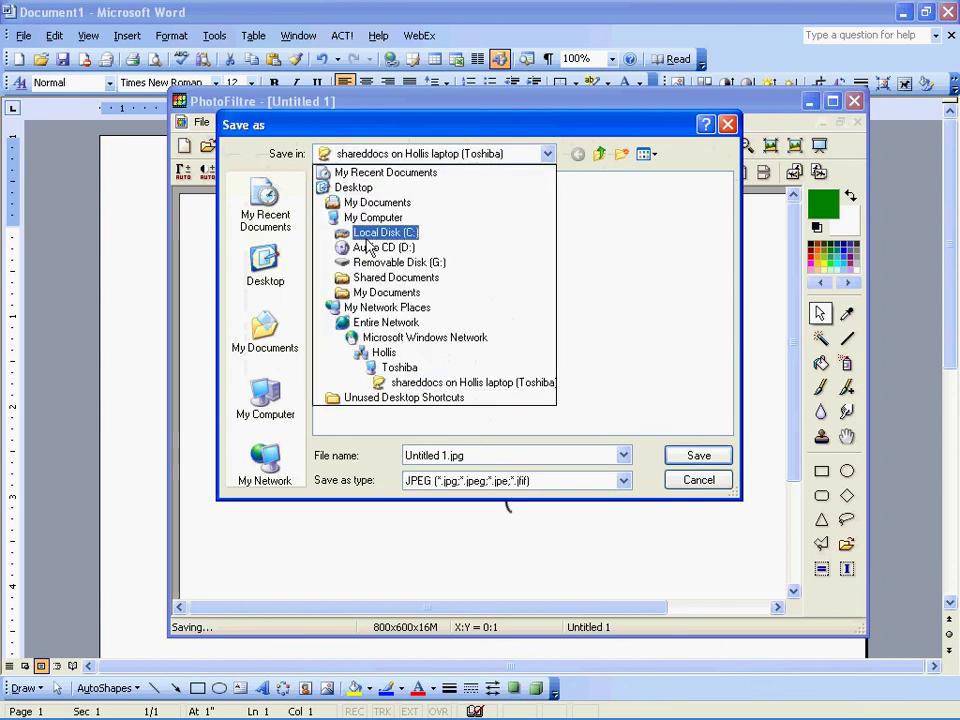
left_click(376, 203)
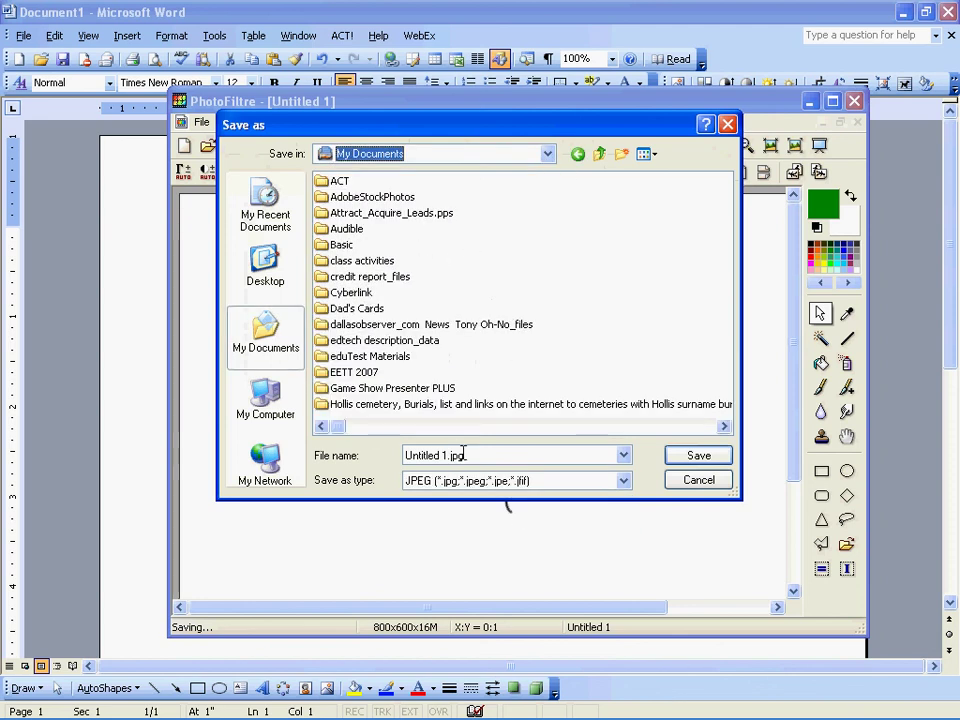
left_click(506, 452)
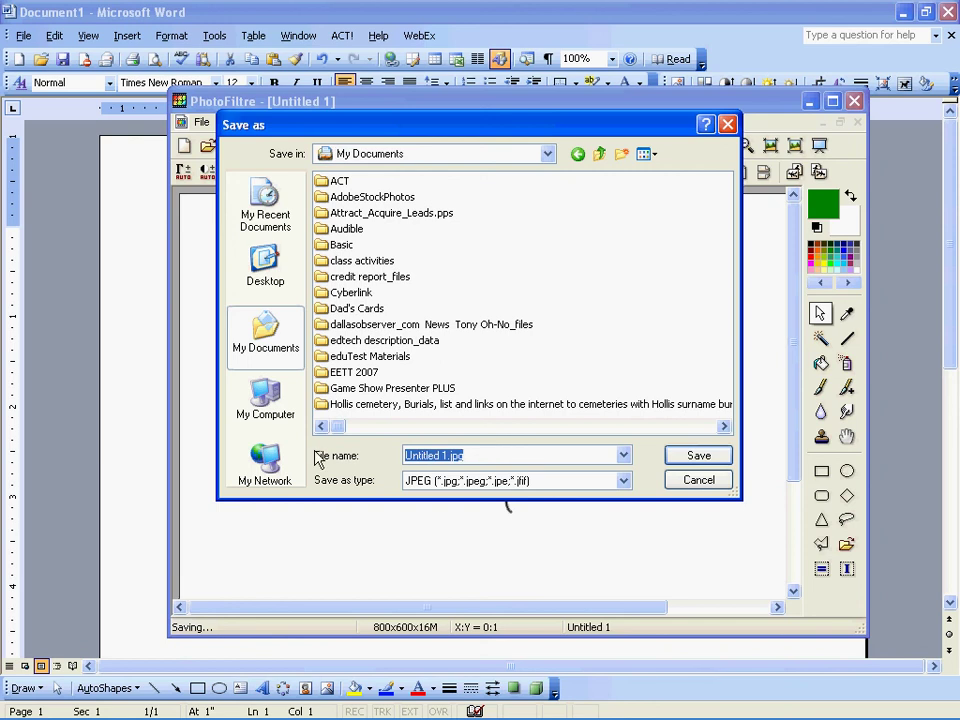
type("flower")
key("Return")
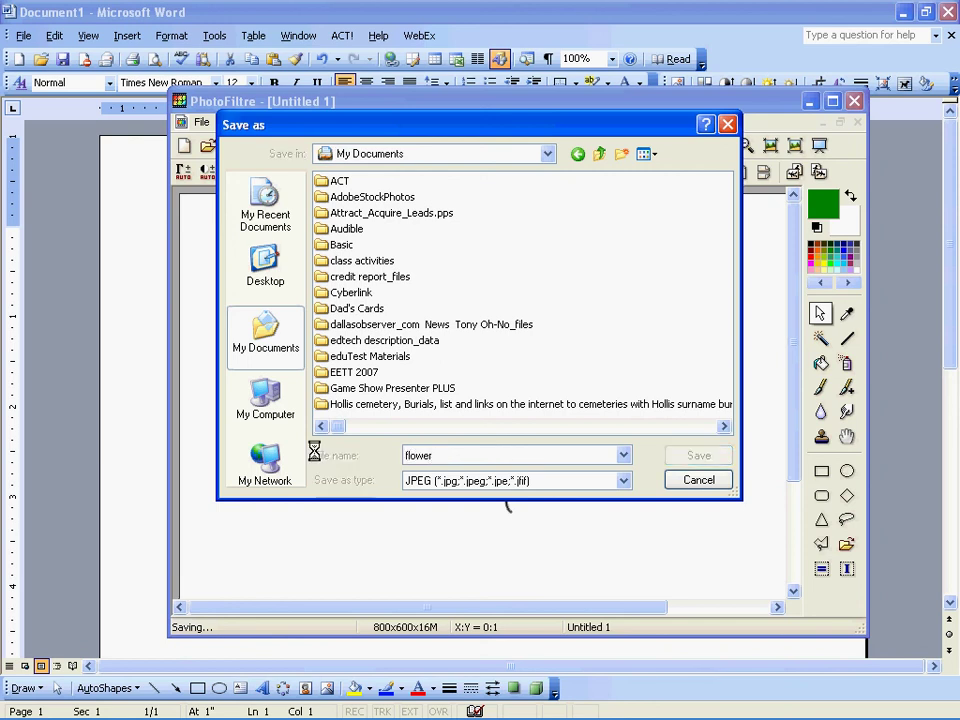
left_click(566, 463)
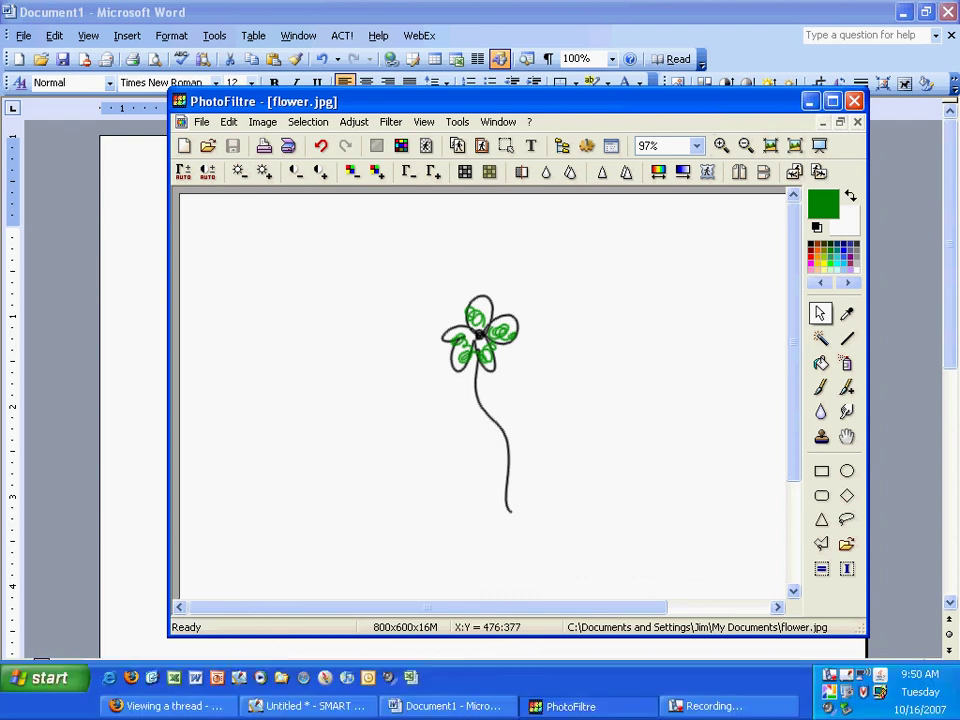
left_click(718, 707)
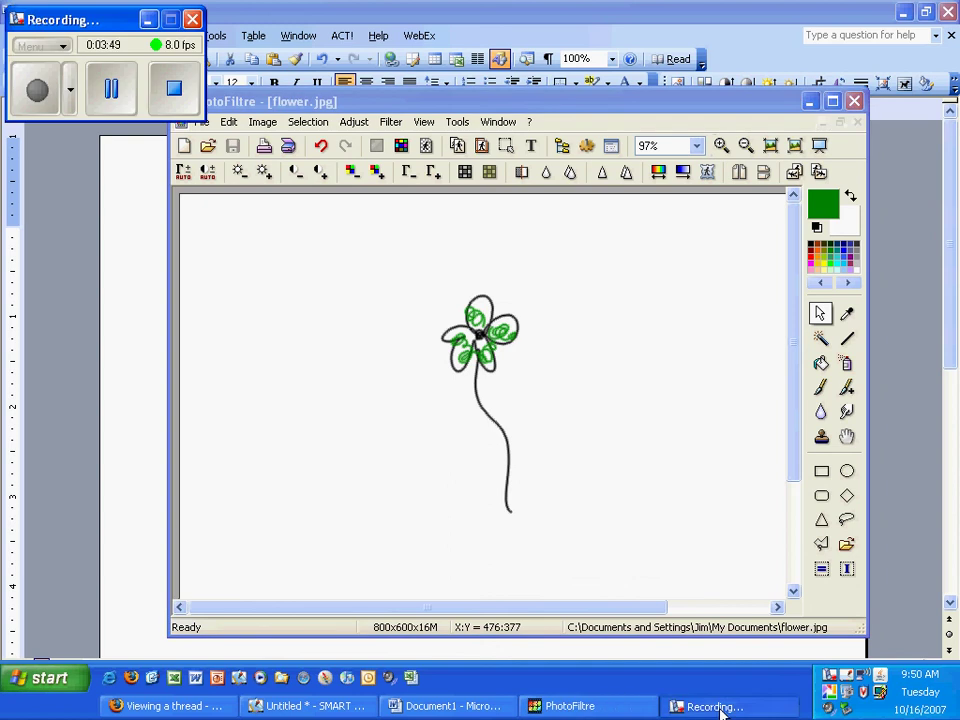